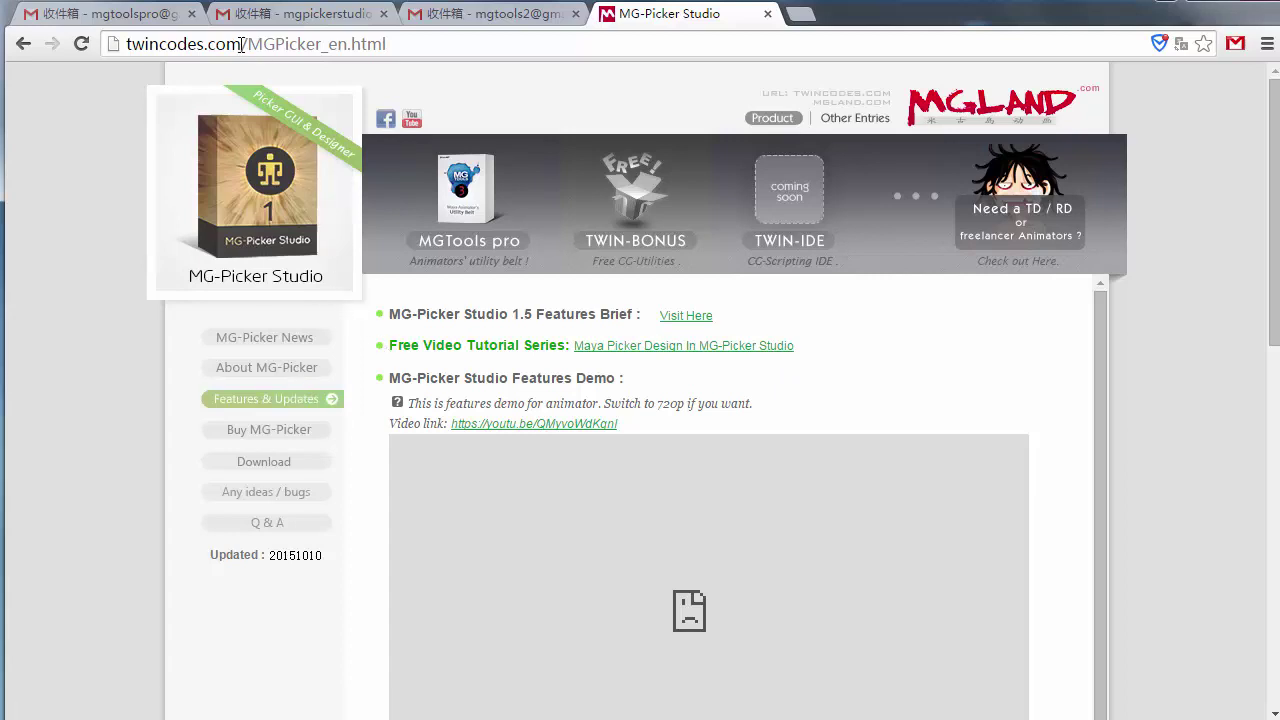
# - Load the twincodes.com home address and open the MG-Picker Studio product page
pyautogui.moveTo(242, 44); pyautogui.dragTo(452, 46)
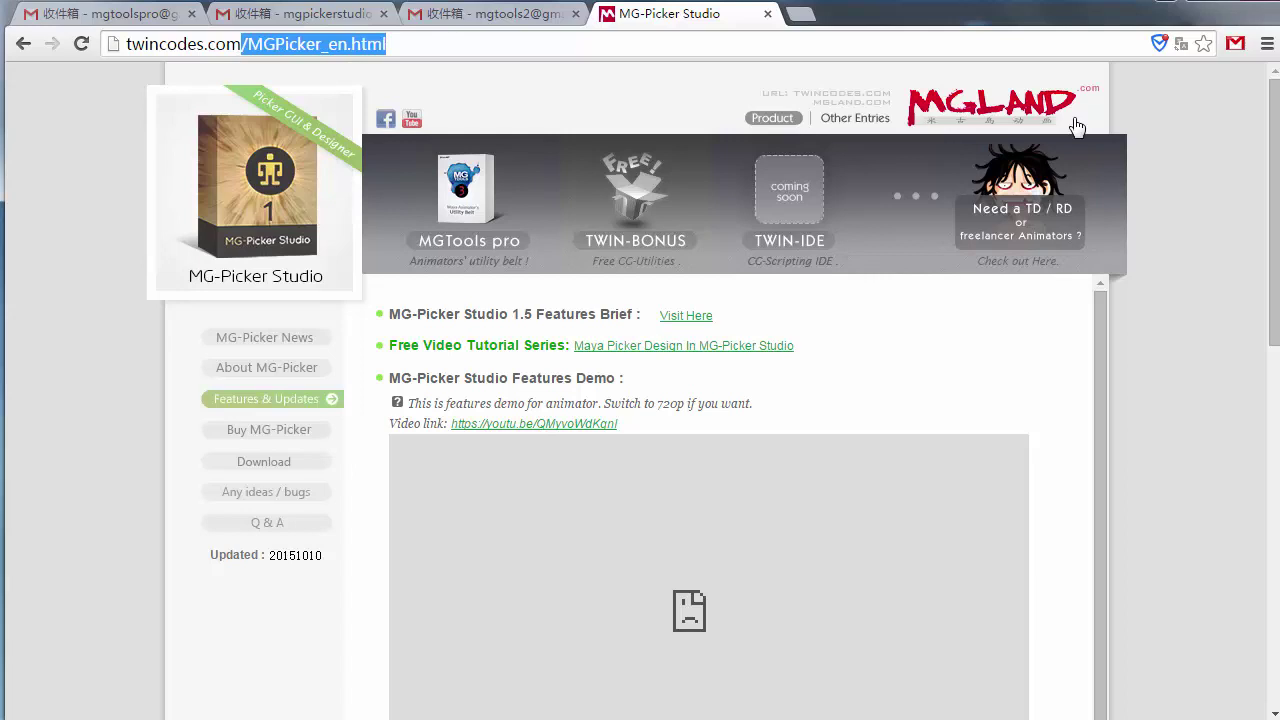
pyautogui.press('BackSpace')
pyautogui.click(460, 134)
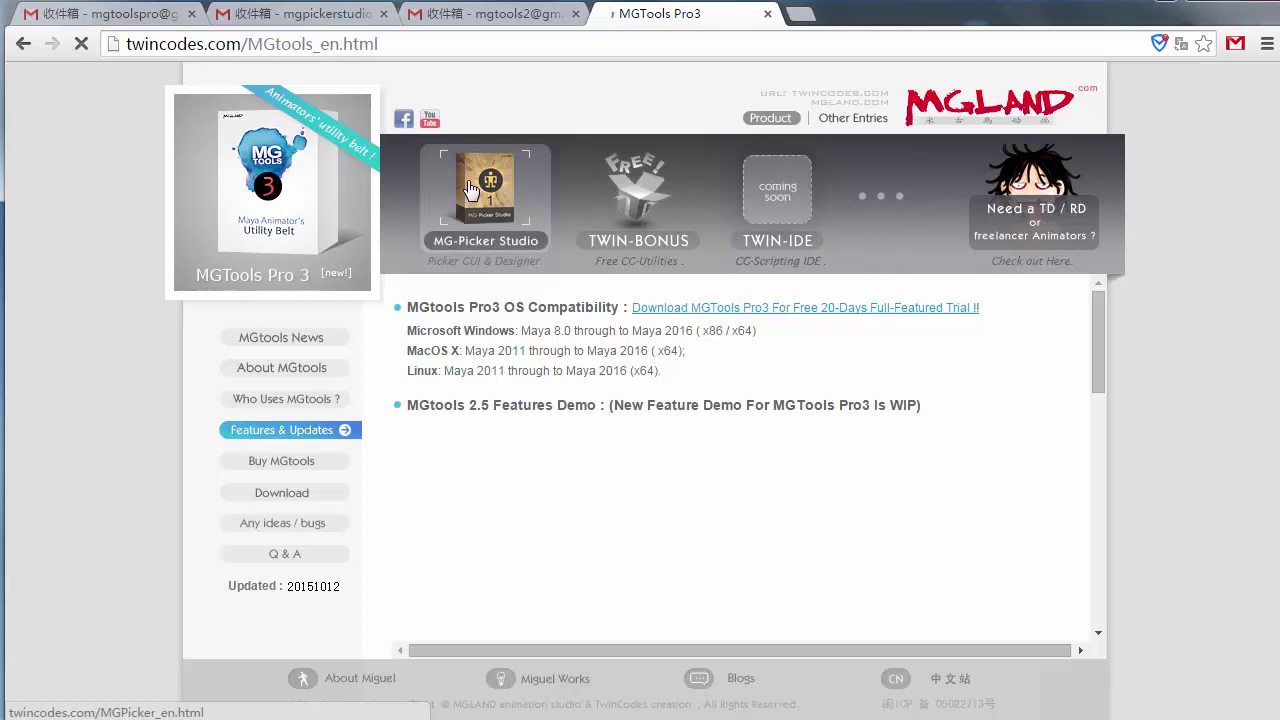
pyautogui.click(505, 250)
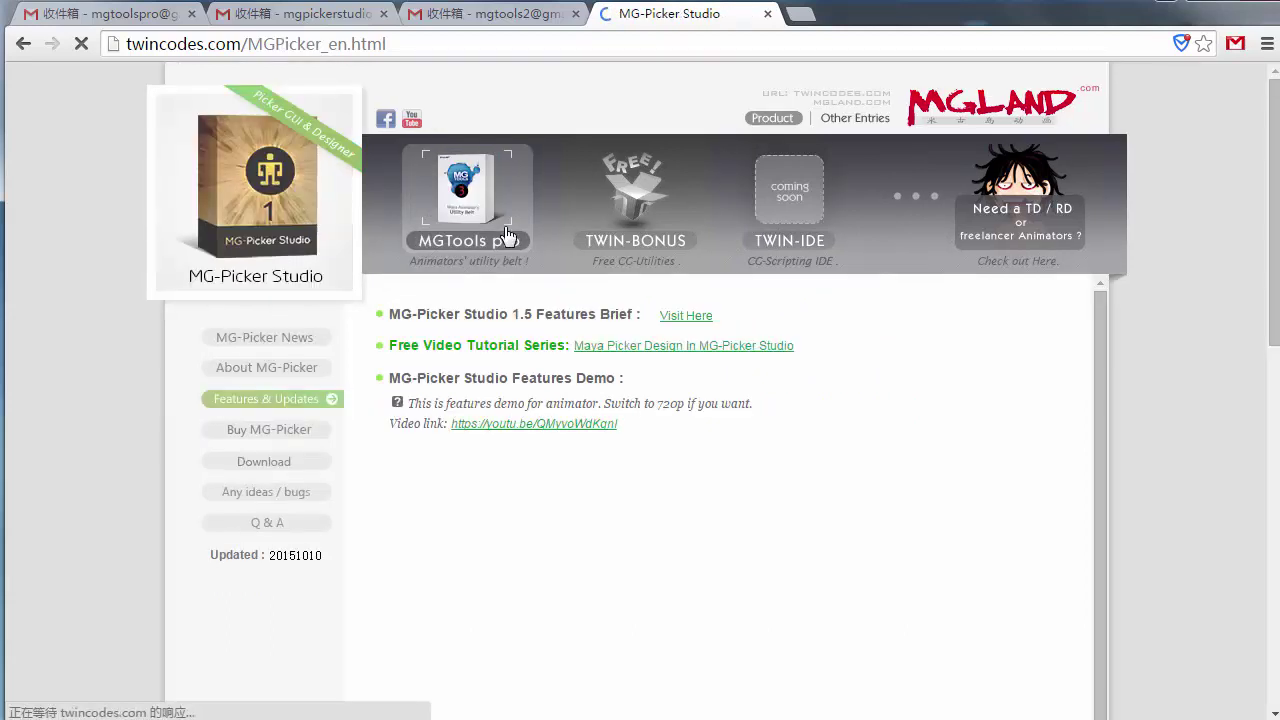
# - Open the MG-Picker Studio download section and highlight the Windows entry in the system requirements
pyautogui.click(278, 462)
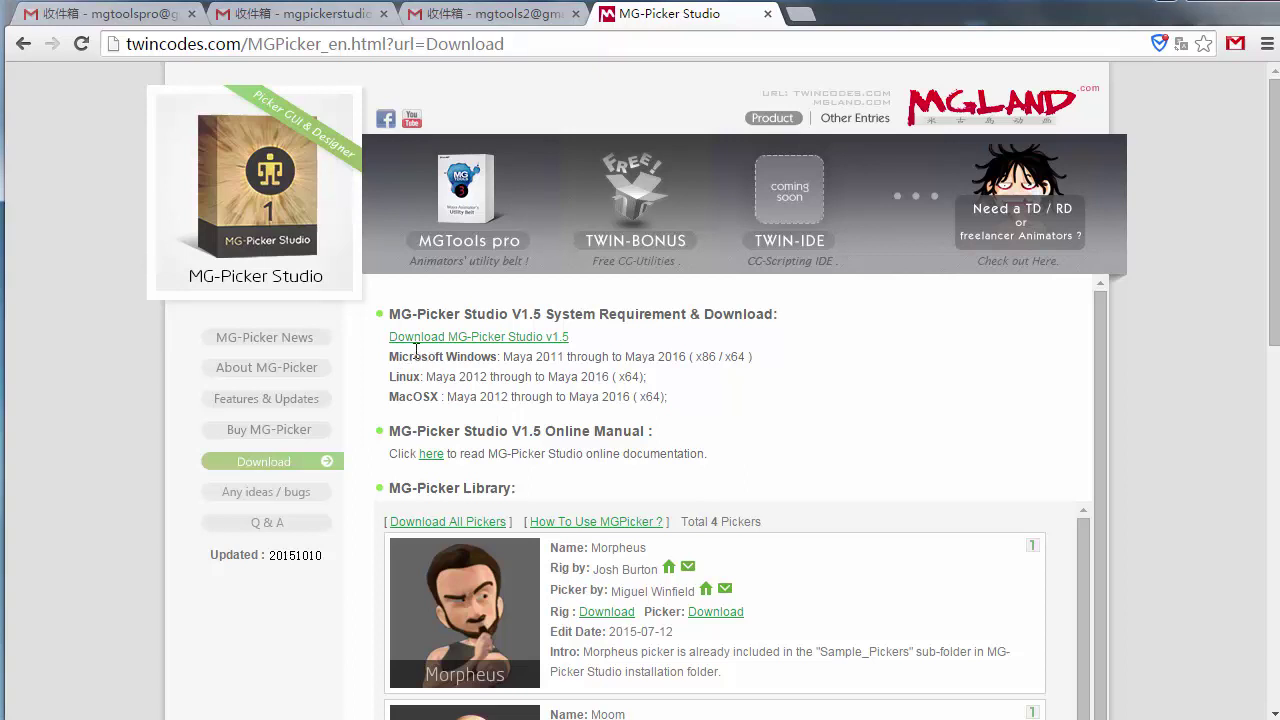
pyautogui.moveTo(443, 356); pyautogui.dragTo(498, 356)
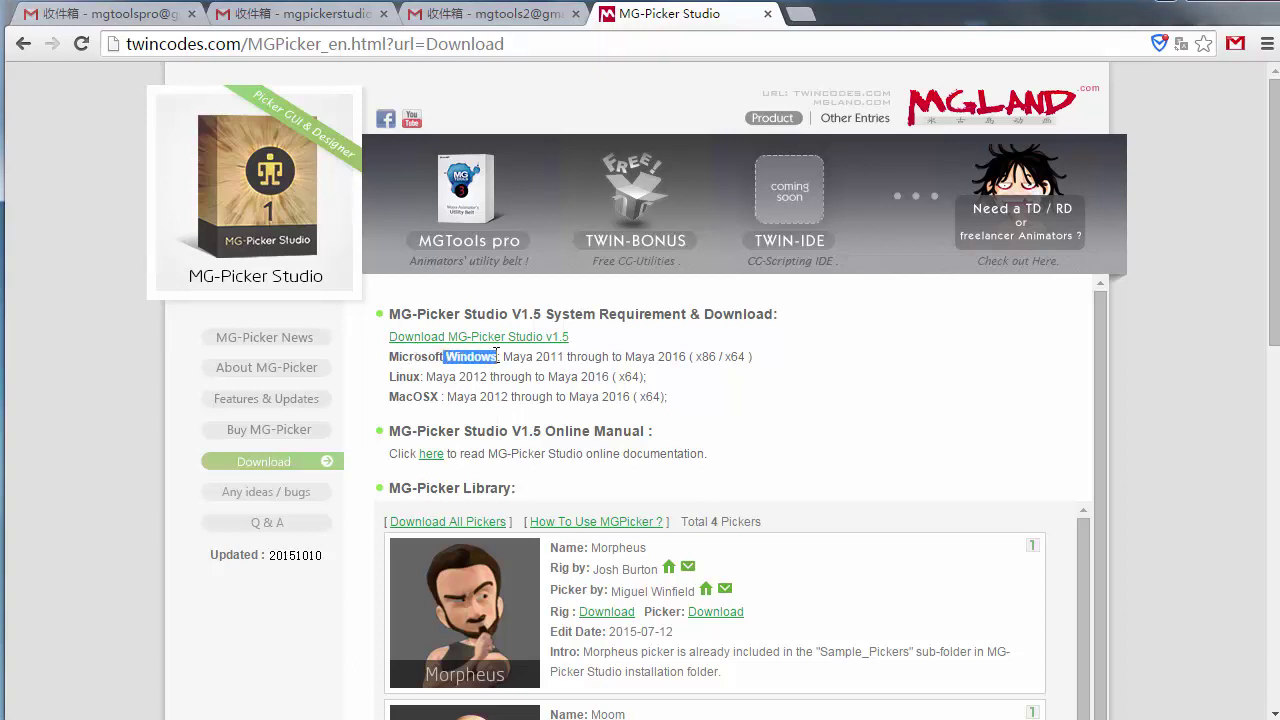
pyautogui.click(485, 350)
# - Switch to the demoFiles folder in Windows Explorer and extract MG-PickerStudio.Windows.20151010.zip into that same folder
pyautogui.moveTo(600, 312); pyautogui.dragTo(723, 269)
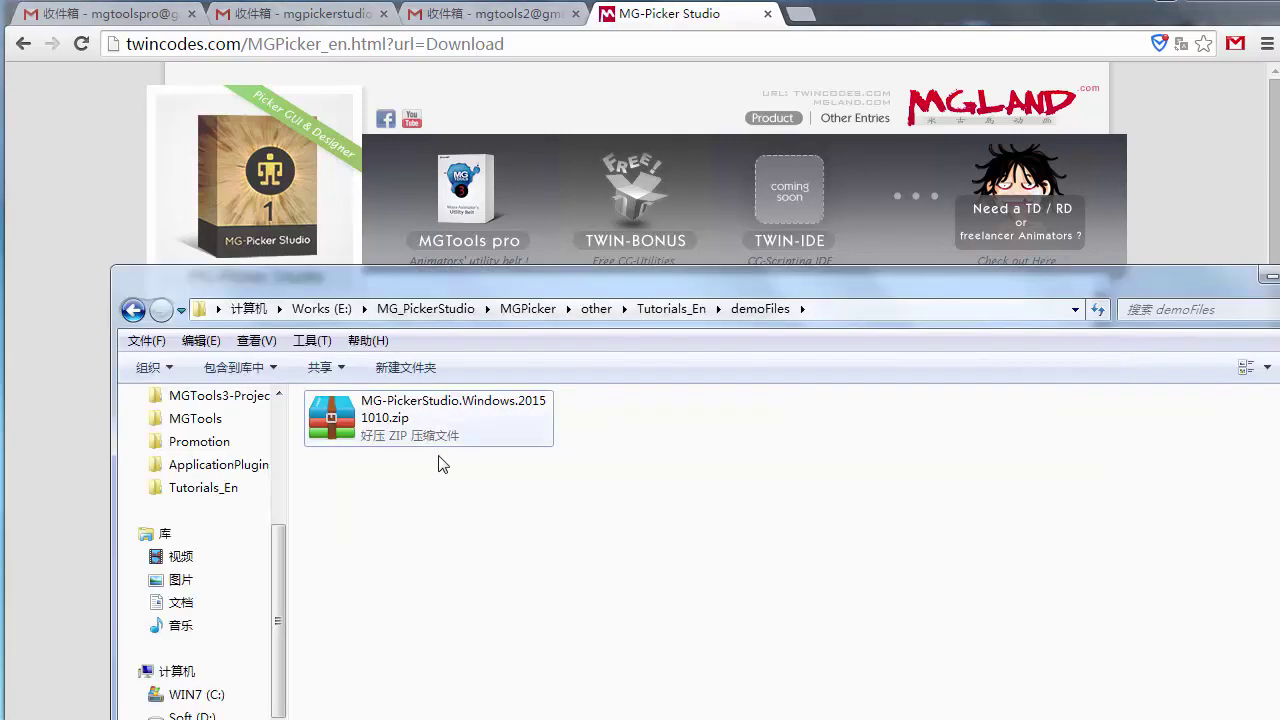
pyautogui.click(396, 436)
pyautogui.click(557, 499)
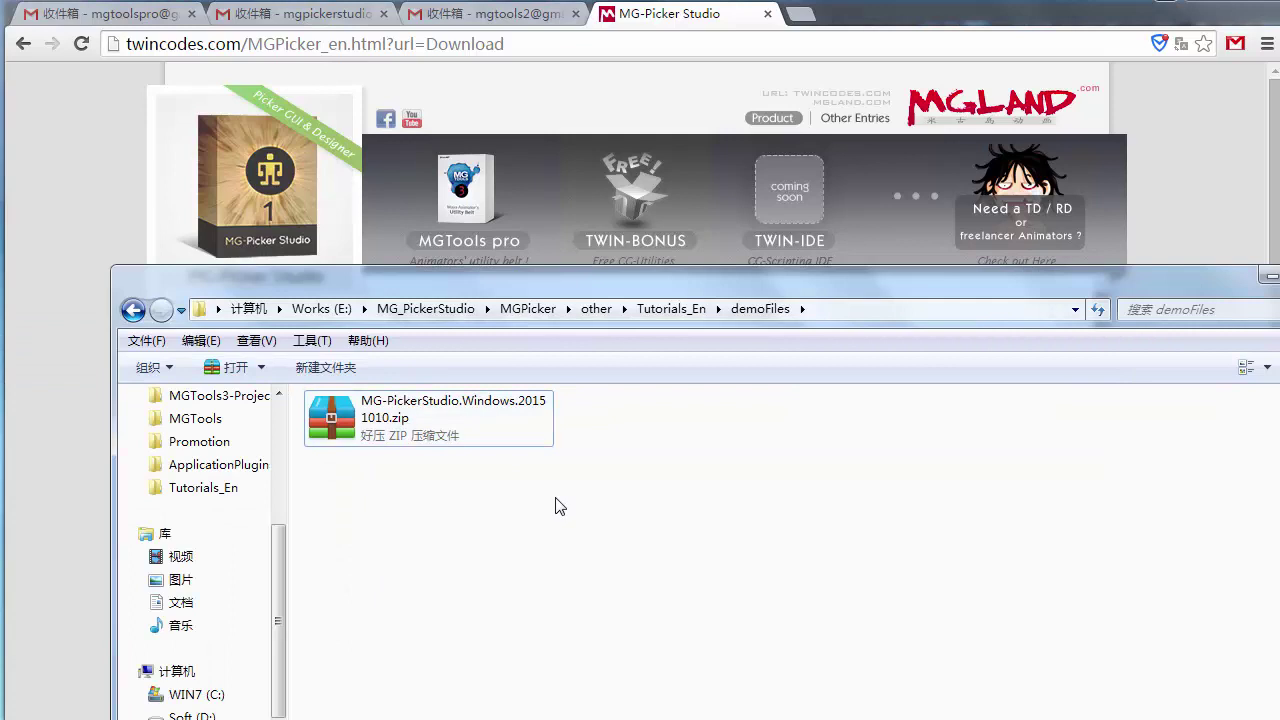
pyautogui.rightClick(415, 424)
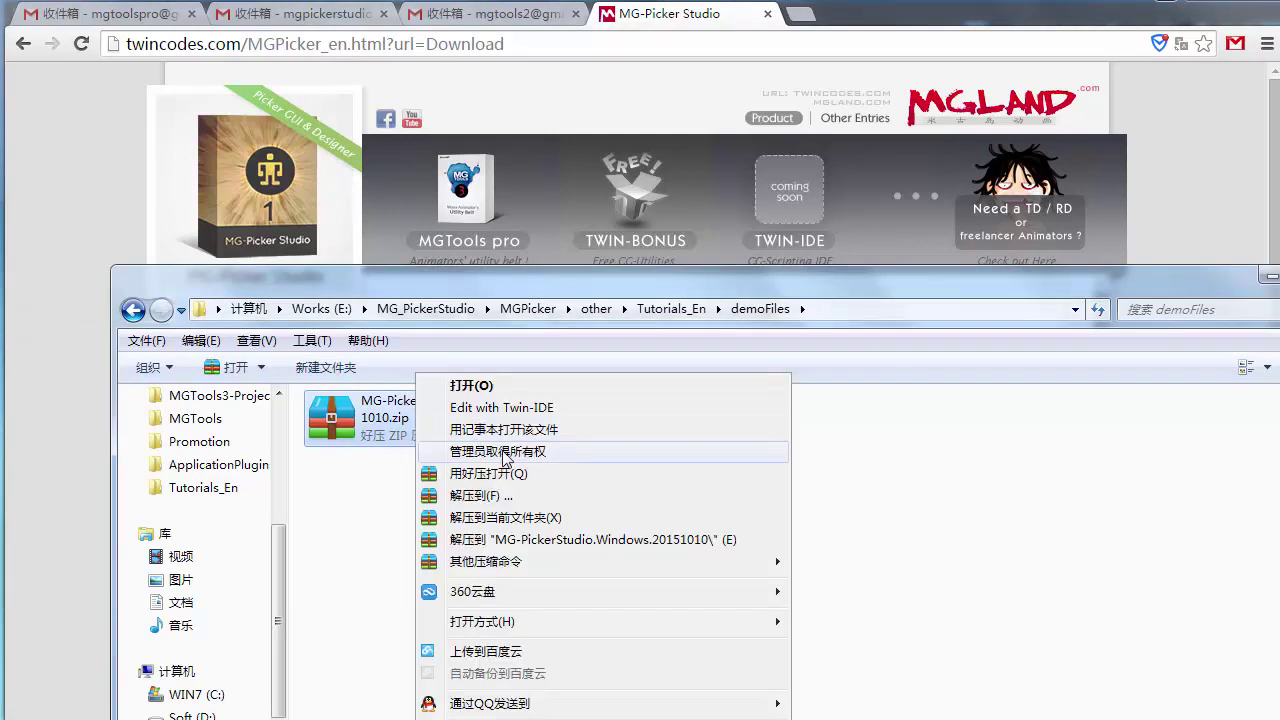
pyautogui.click(550, 518)
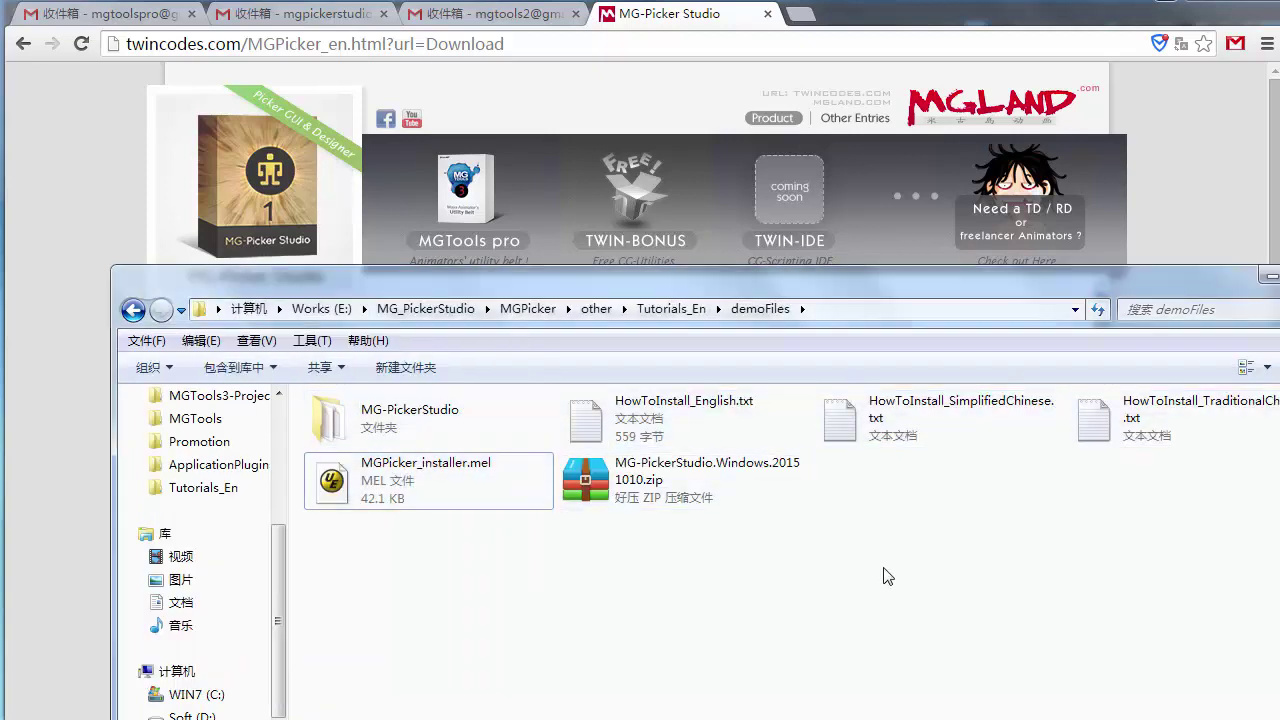
# - Examine the contents of the extracted MG-PickerStudio folder and return to demoFiles
pyautogui.doubleClick(385, 428)
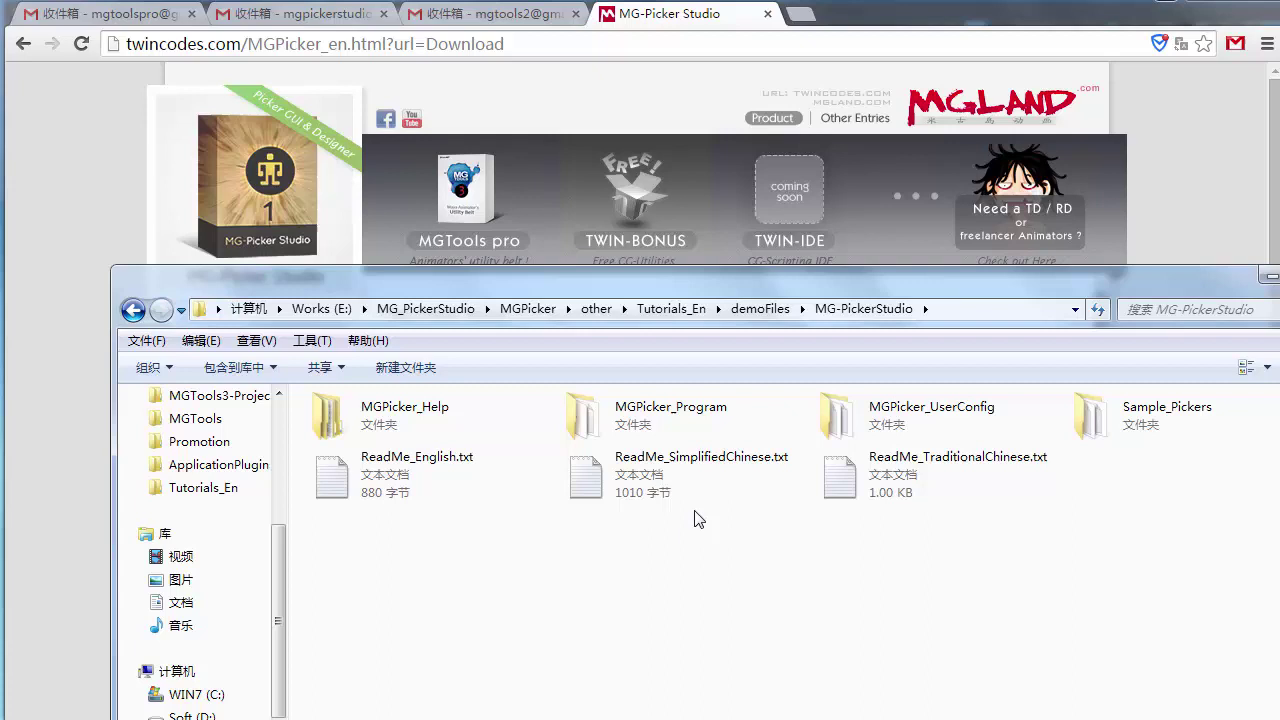
pyautogui.moveTo(387, 546); pyautogui.dragTo(1128, 449)
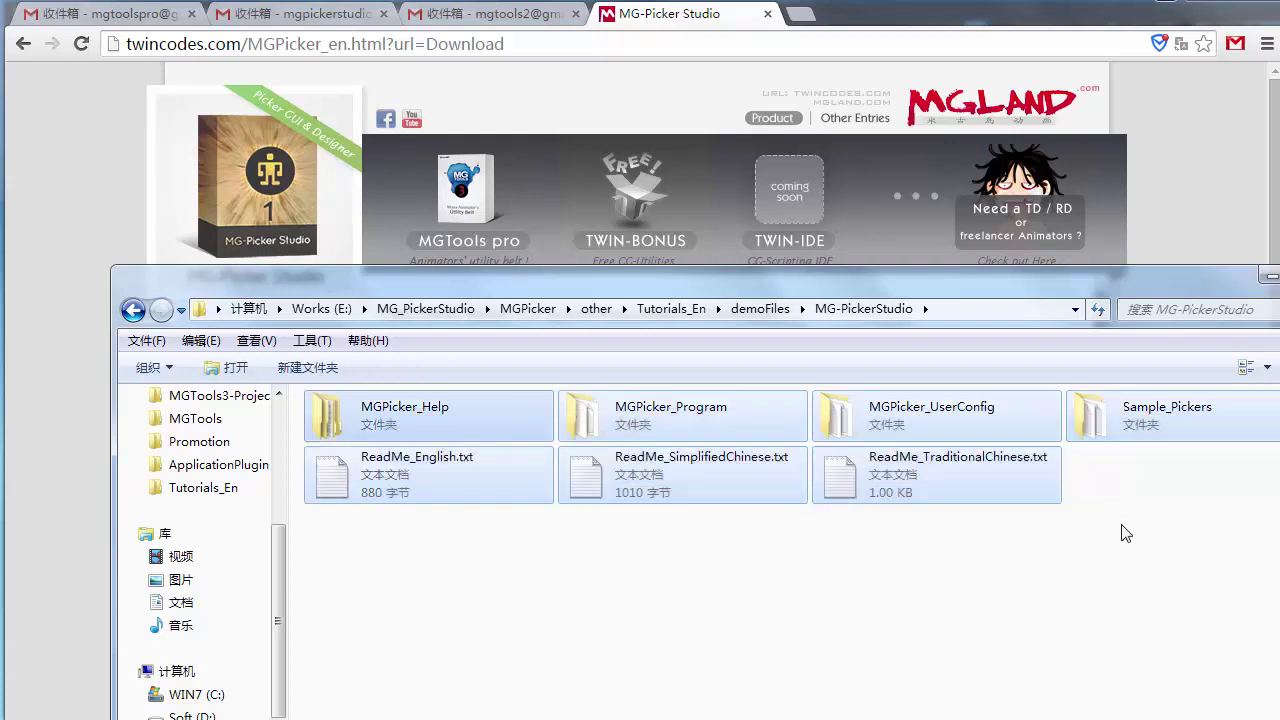
pyautogui.click(131, 311)
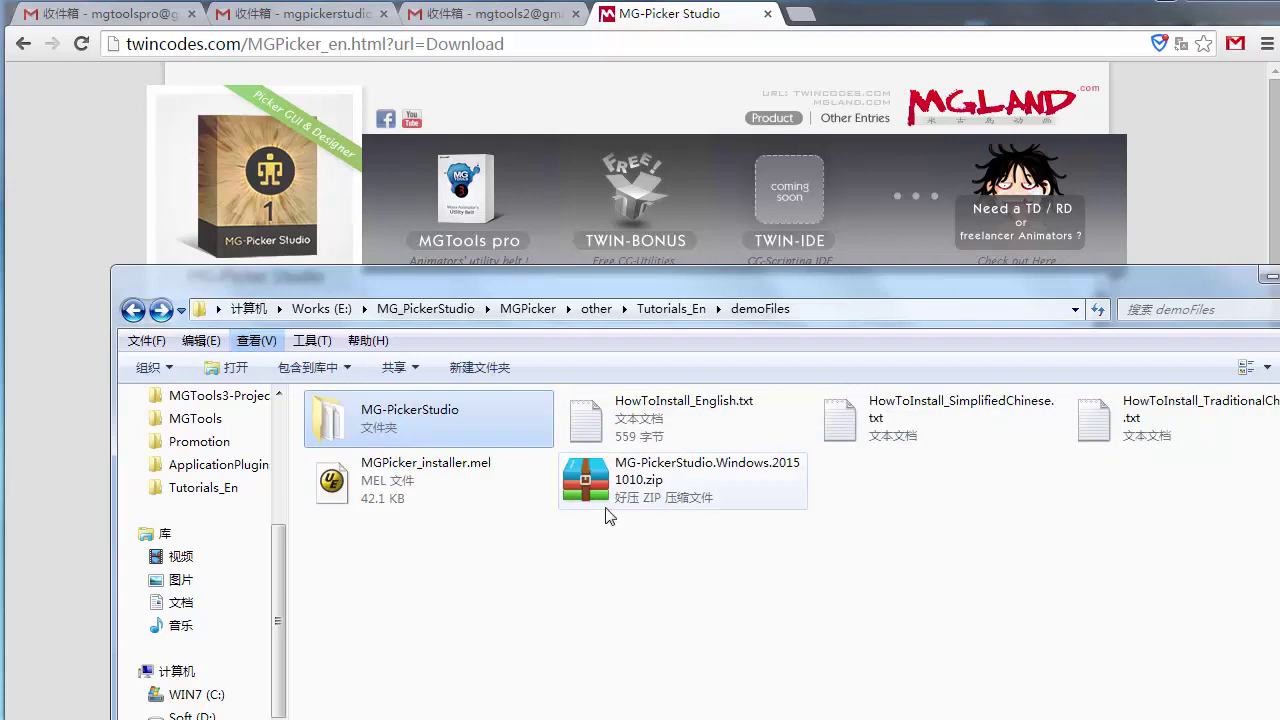
# - Try running MGPicker_installer.mel by dropping it from demoFiles onto the Maya viewport, and dismiss the installer wizard
pyautogui.click(415, 480)
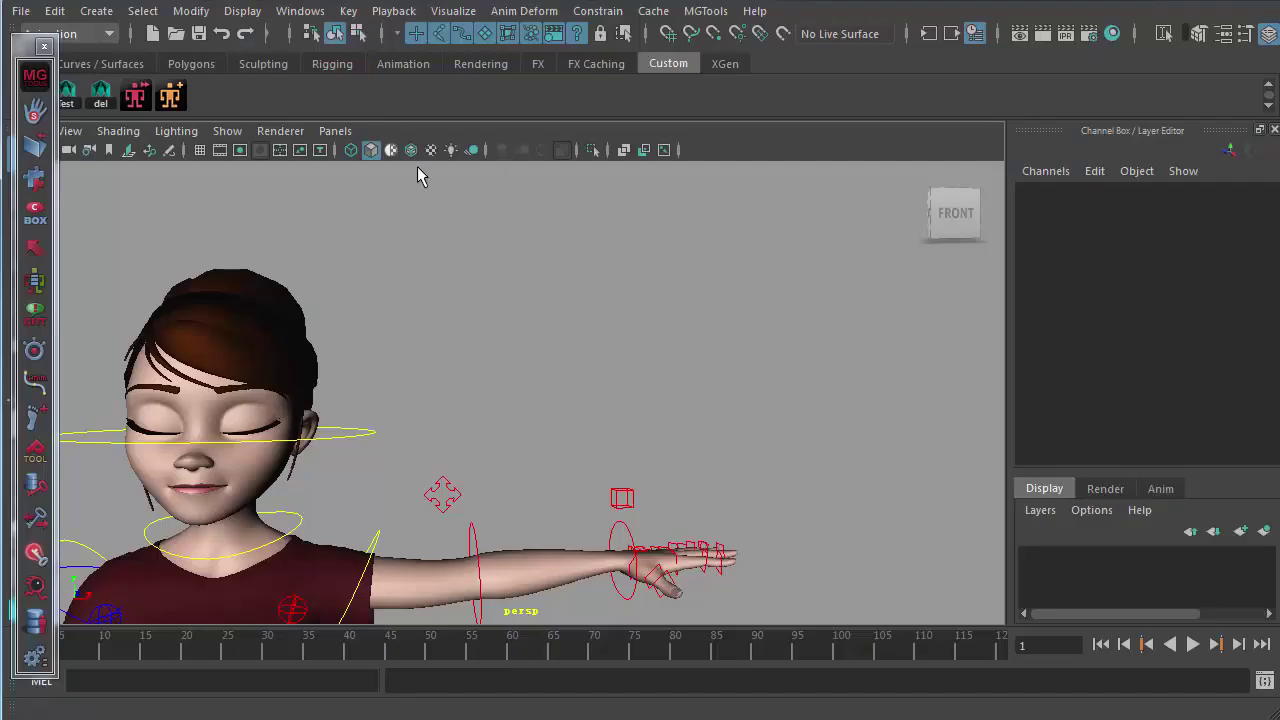
pyautogui.click(397, 508)
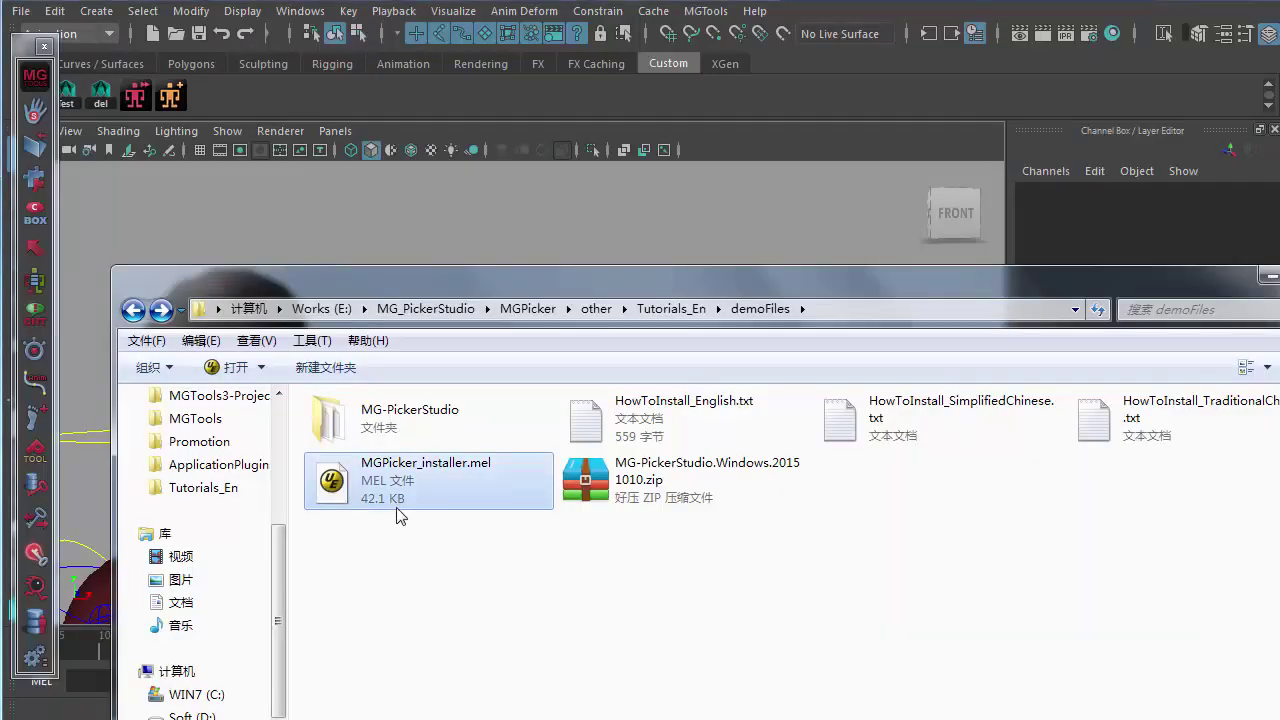
pyautogui.moveTo(378, 490); pyautogui.dragTo(425, 192)
pyautogui.moveTo(103, 283); pyautogui.dragTo(729, 280)
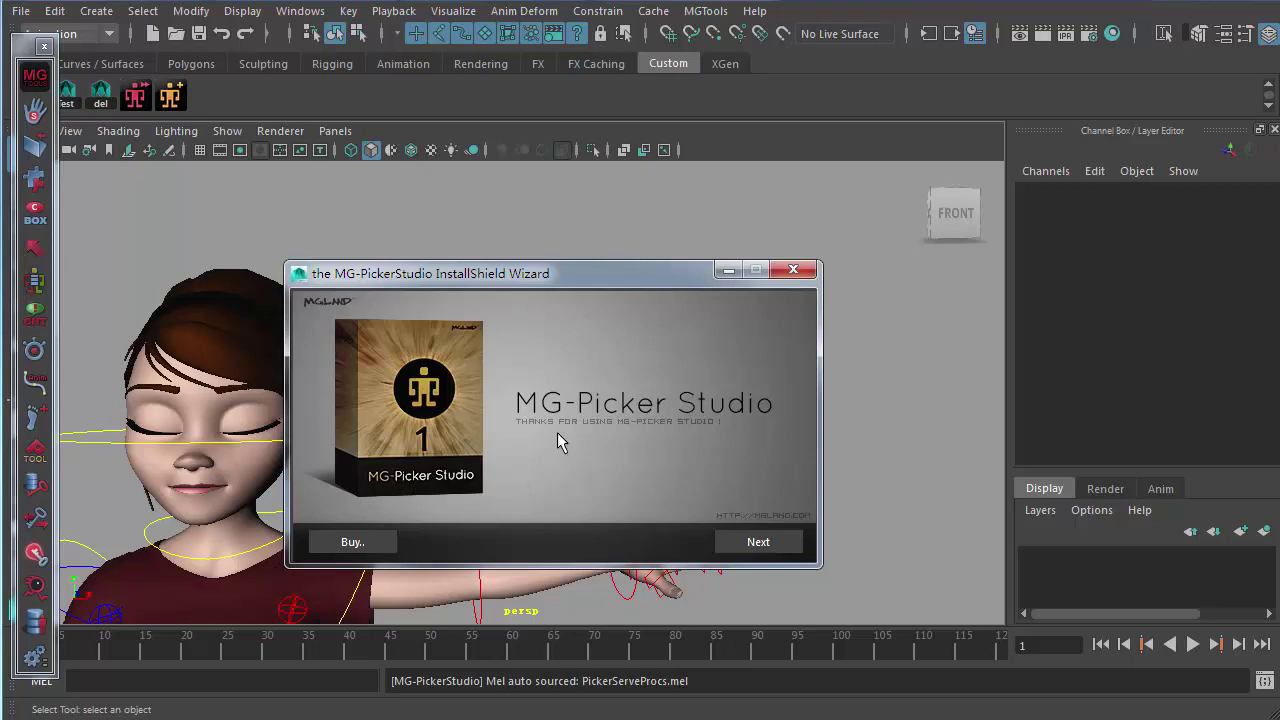
pyautogui.click(793, 269)
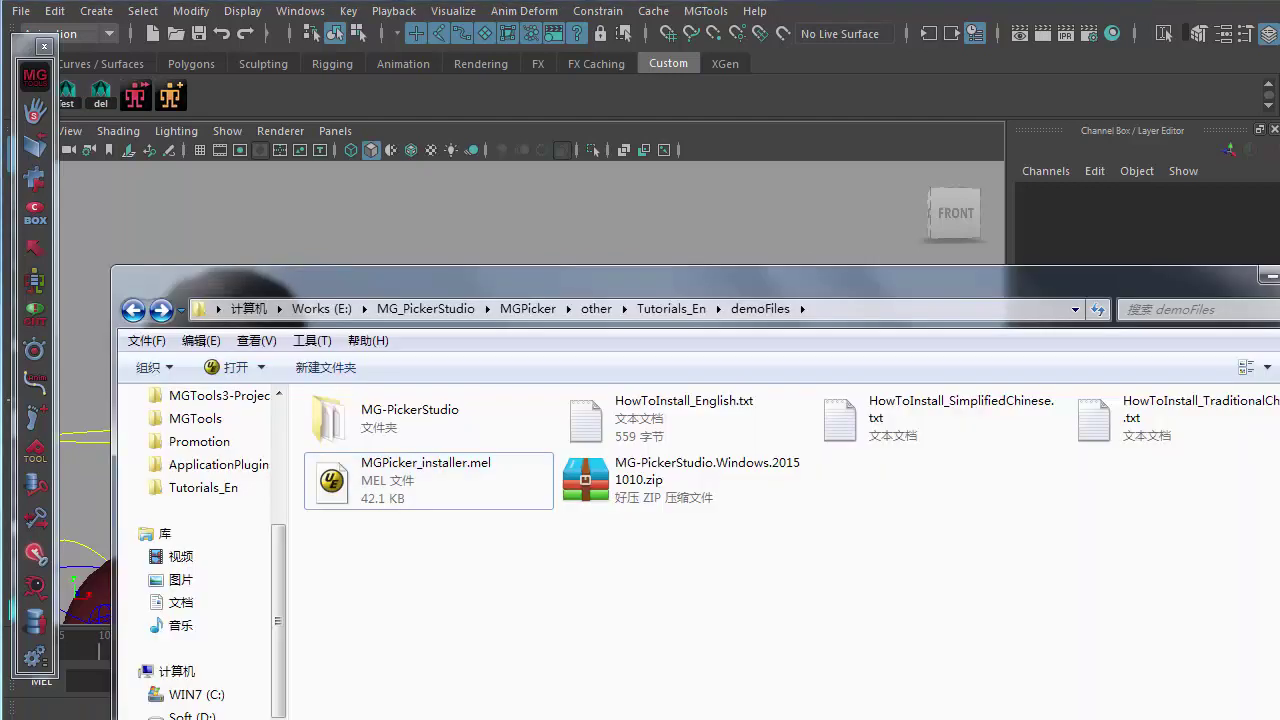
pyautogui.hotkey('alt', 'Tab')
pyautogui.click(357, 496)
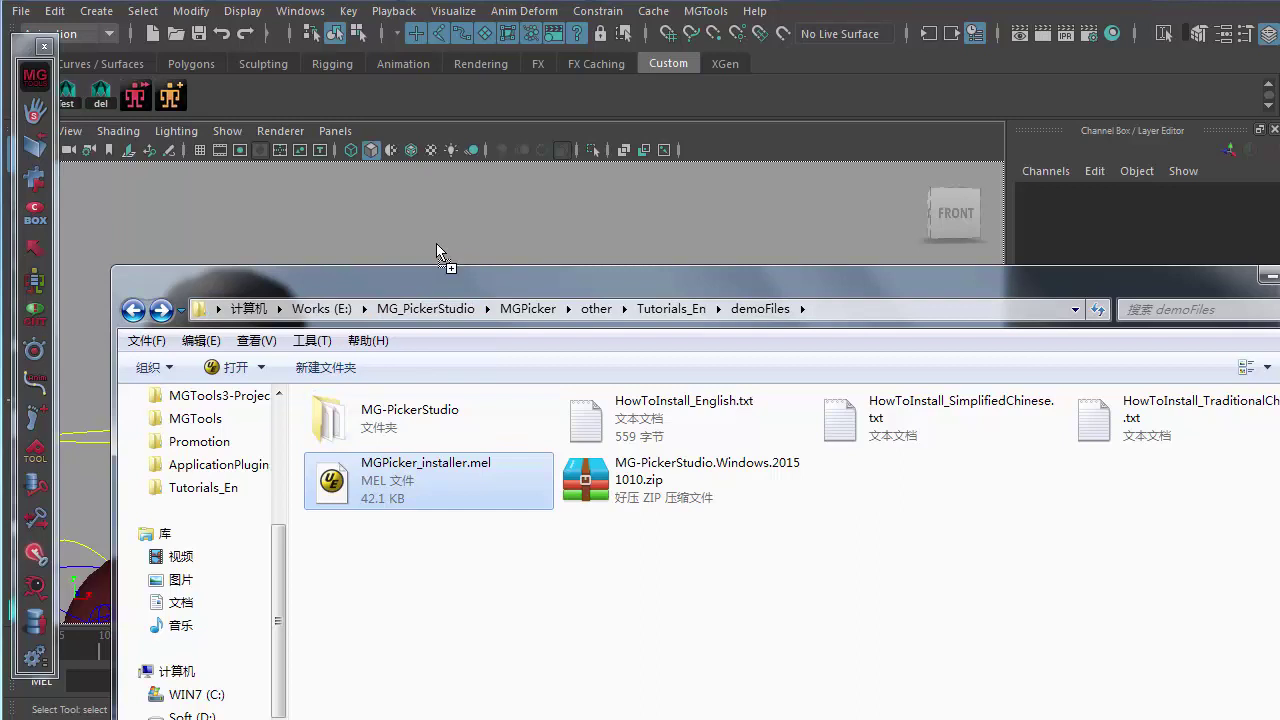
pyautogui.moveTo(395, 492); pyautogui.dragTo(489, 213)
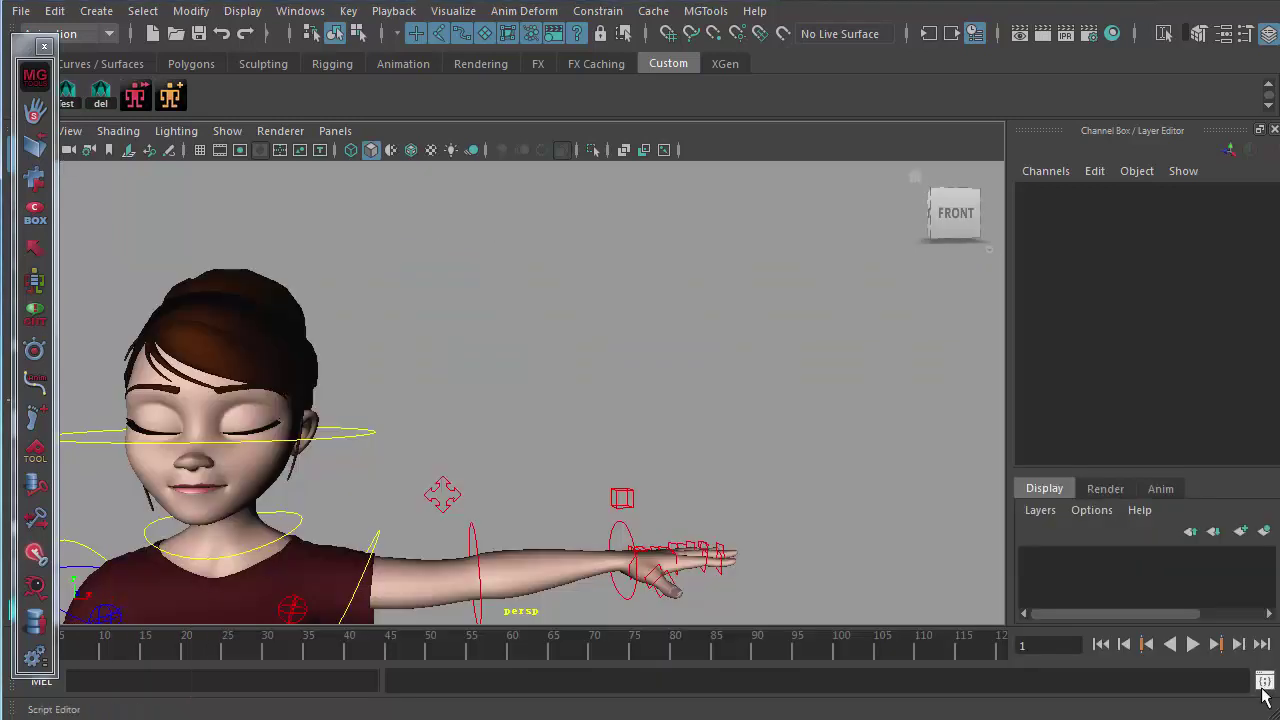
# - Open the Script Editor's Source Script dialog as another way to run MGPicker_installer.mel, and cancel it
pyautogui.click(1264, 682)
pyautogui.moveTo(648, 355); pyautogui.dragTo(827, 348)
pyautogui.click(452, 382)
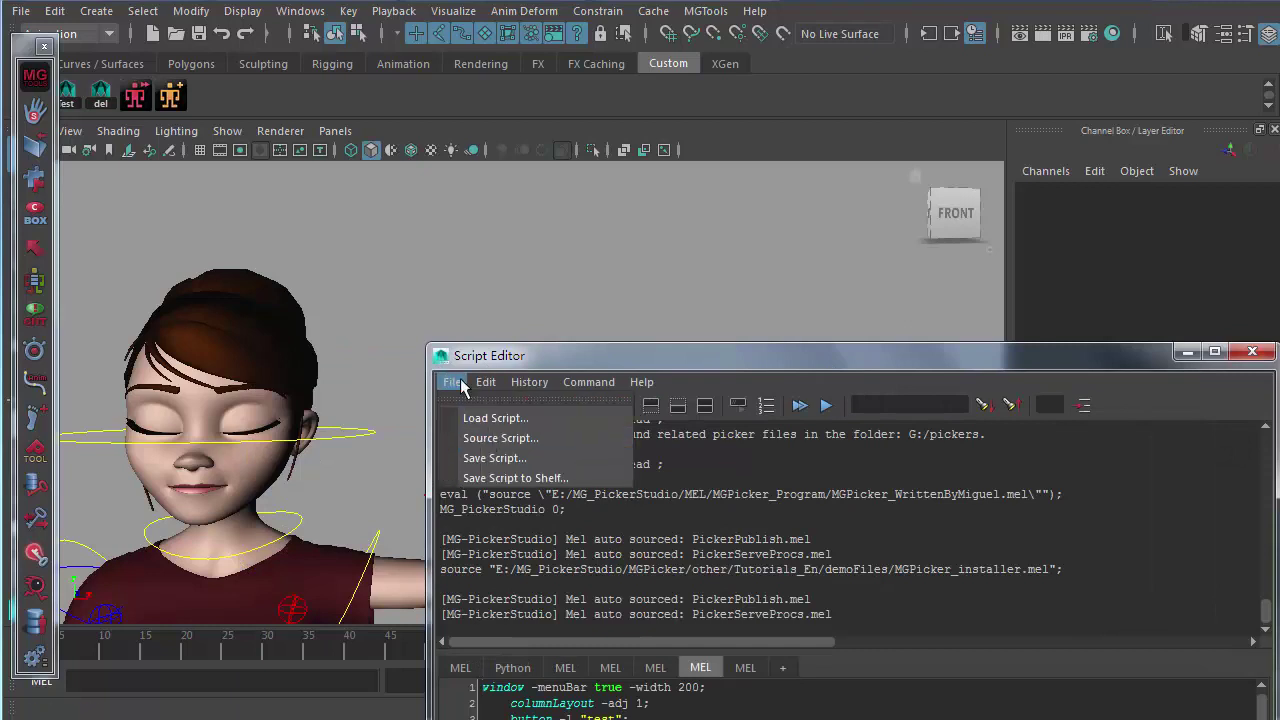
pyautogui.click(500, 438)
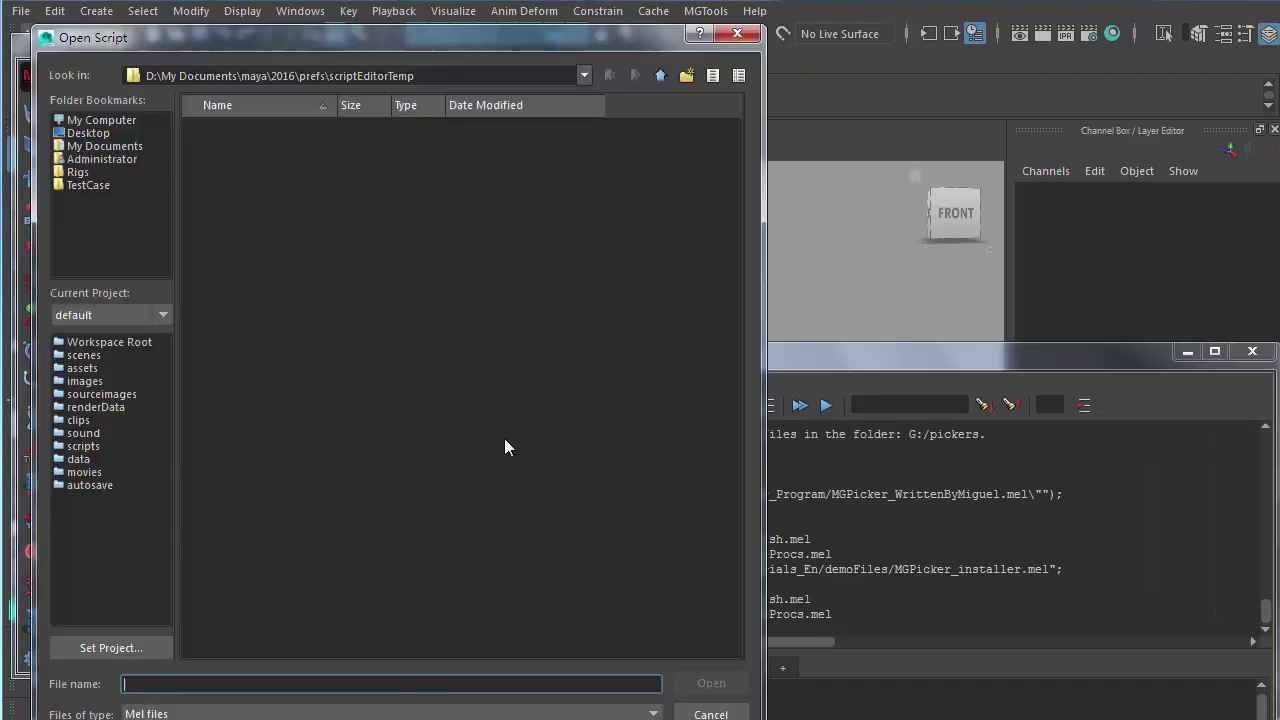
pyautogui.hotkey('alt', 'Tab')
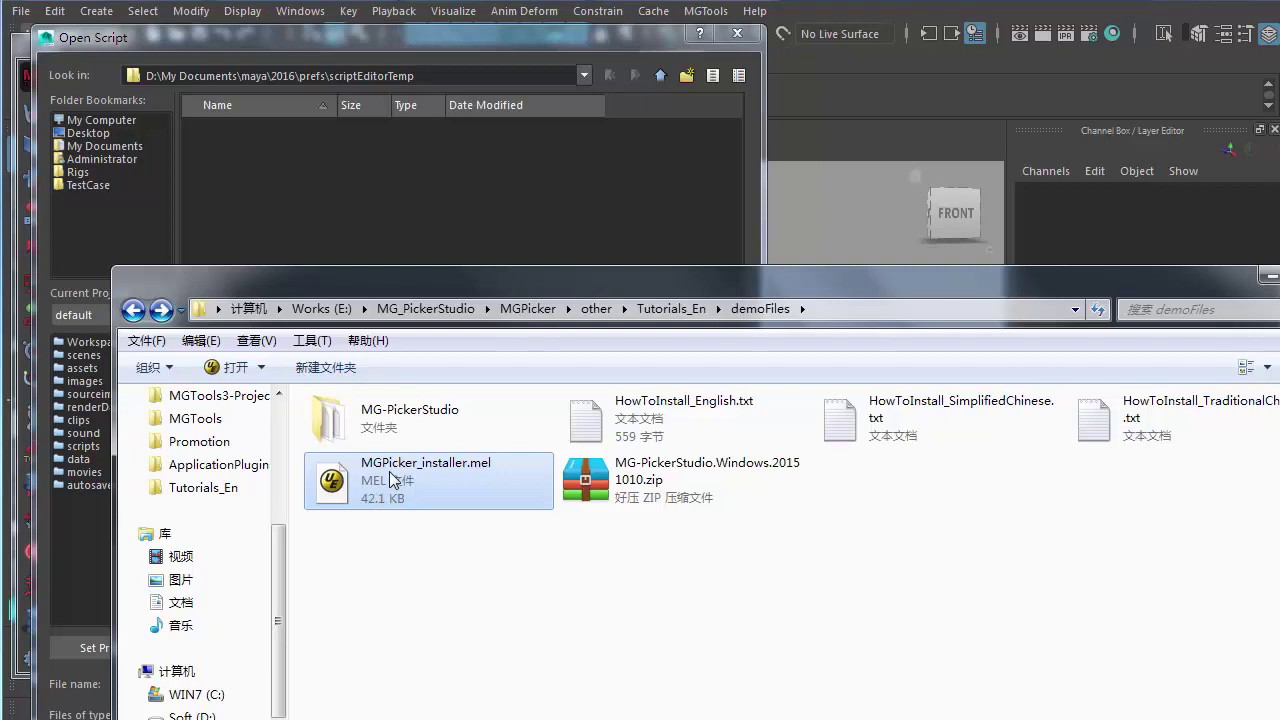
pyautogui.click(483, 219)
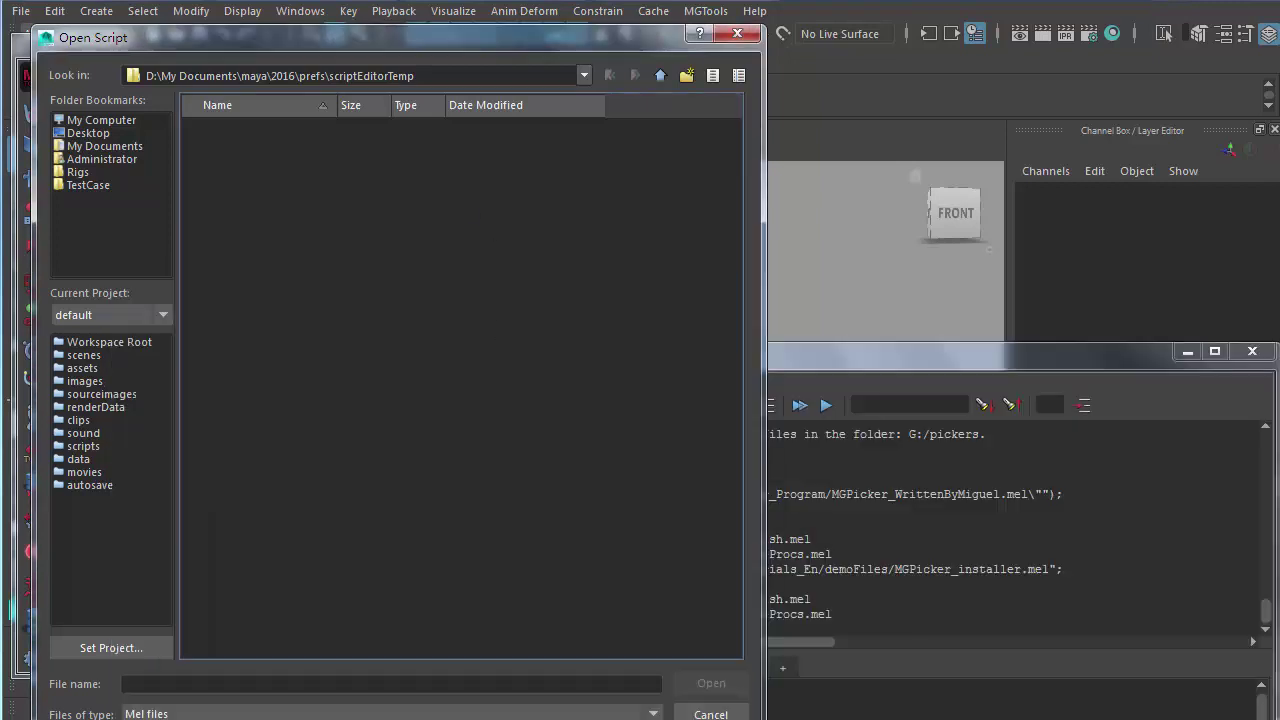
pyautogui.click(711, 714)
# - Drop MGPicker_installer.mel from demoFiles onto the Maya viewport and proceed past the installer wizard's welcome page
pyautogui.hotkey('alt', 'Tab')
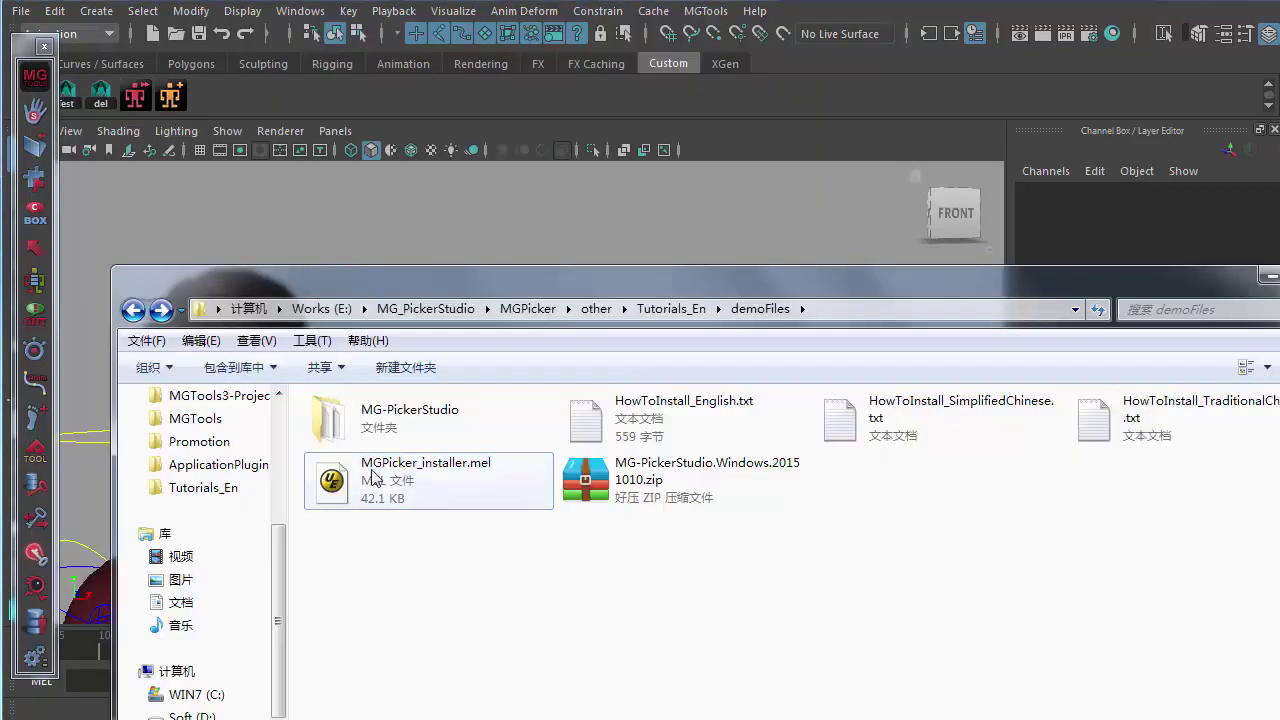
pyautogui.moveTo(372, 478); pyautogui.dragTo(447, 220)
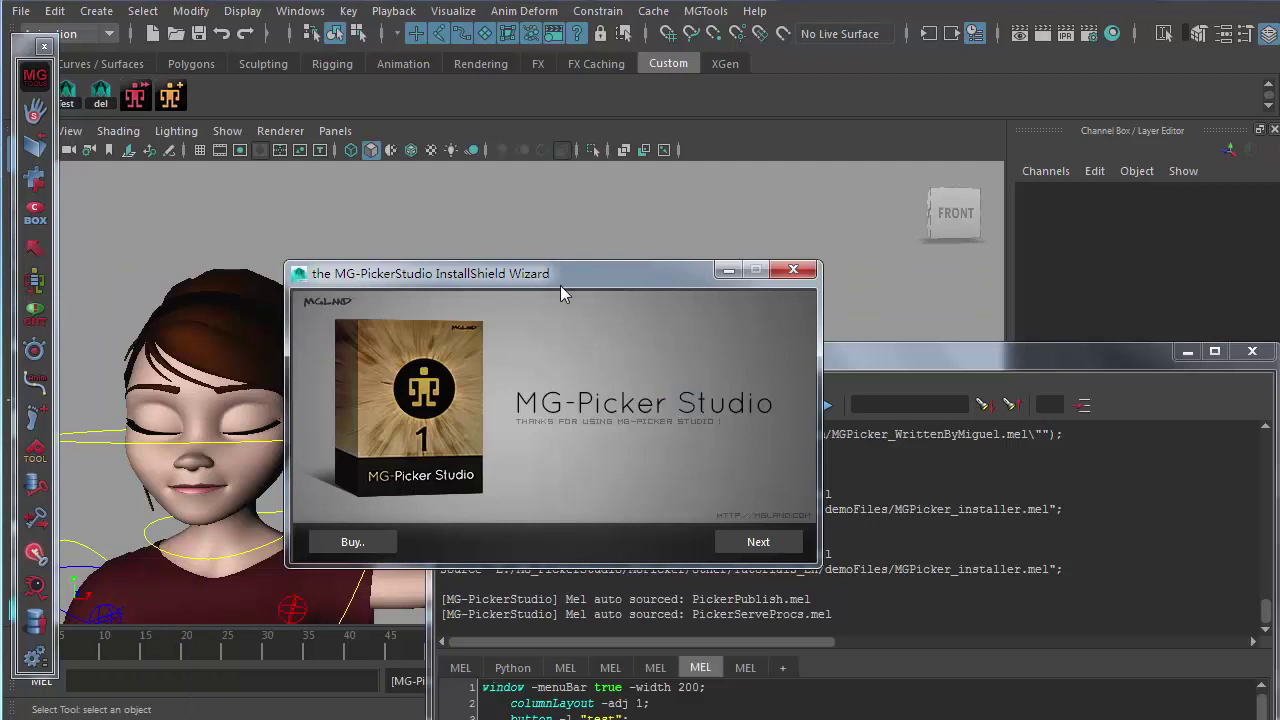
pyautogui.click(750, 542)
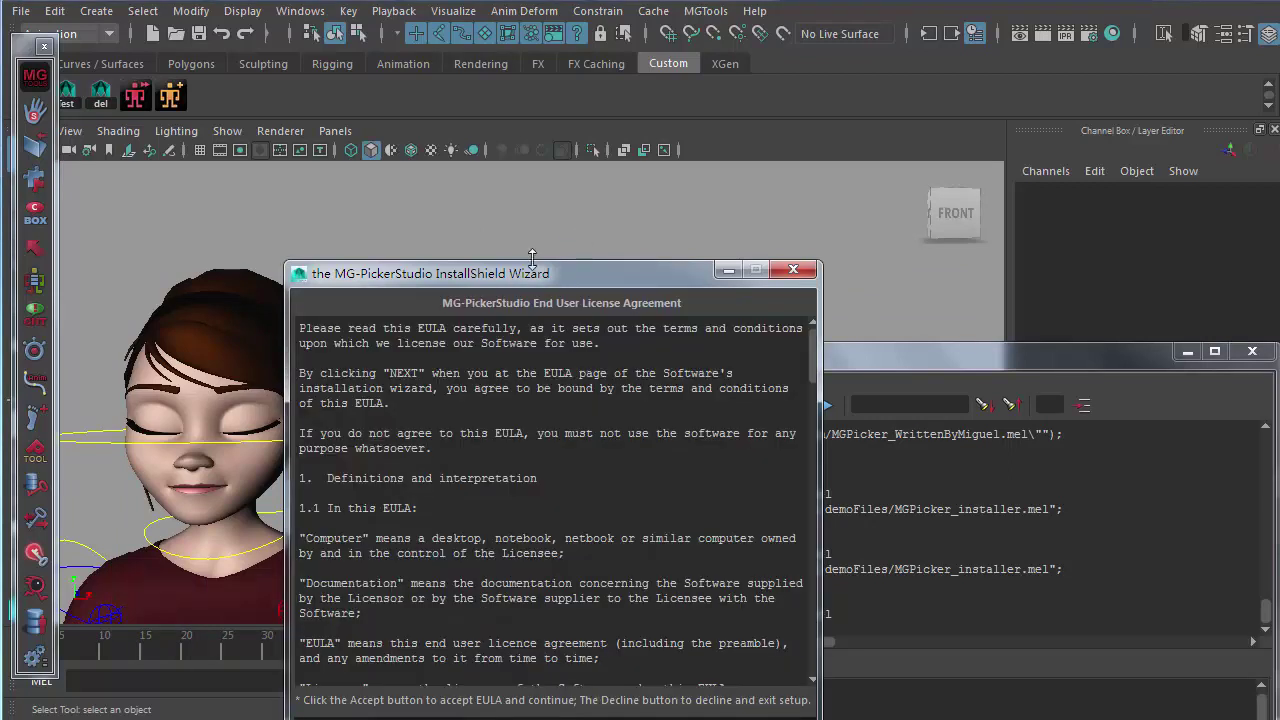
# - Accept the end user license agreement, continue past the license information to the installation options, and clear the Script Editor away
pyautogui.moveTo(532, 259); pyautogui.dragTo(403, 85)
pyautogui.click(634, 562)
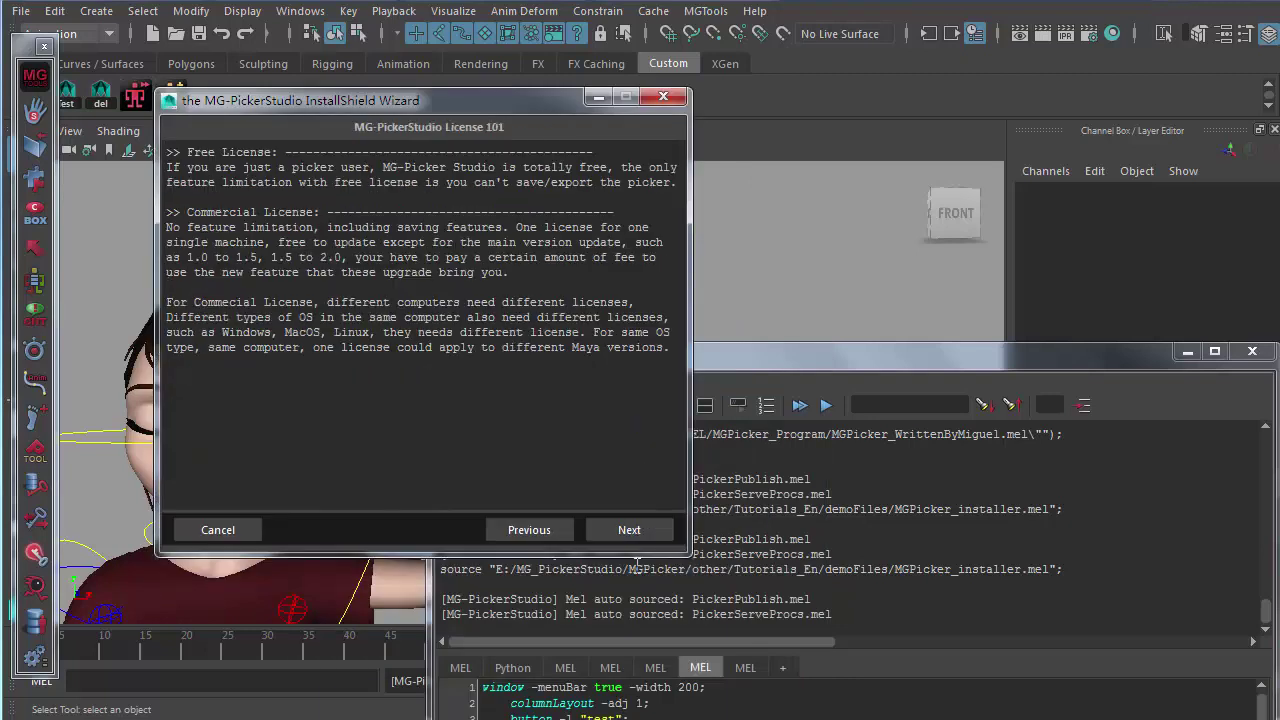
pyautogui.click(632, 534)
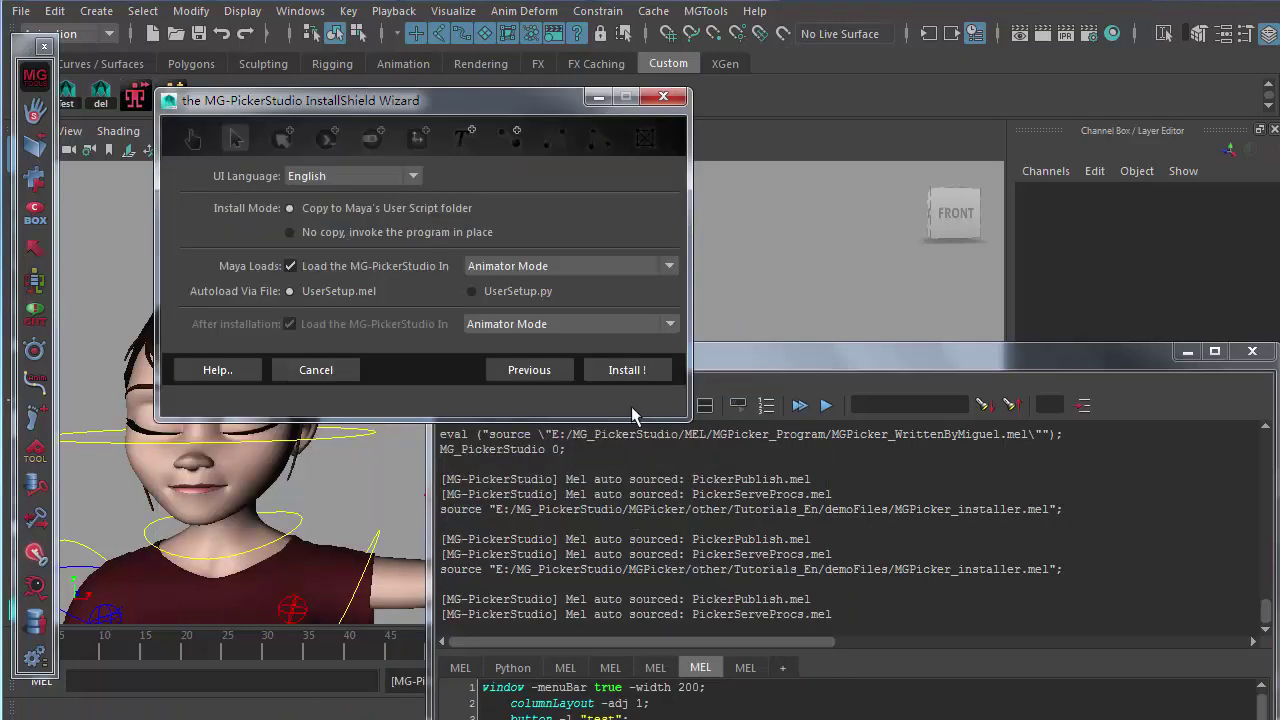
pyautogui.click(479, 422)
pyautogui.doubleClick(443, 360)
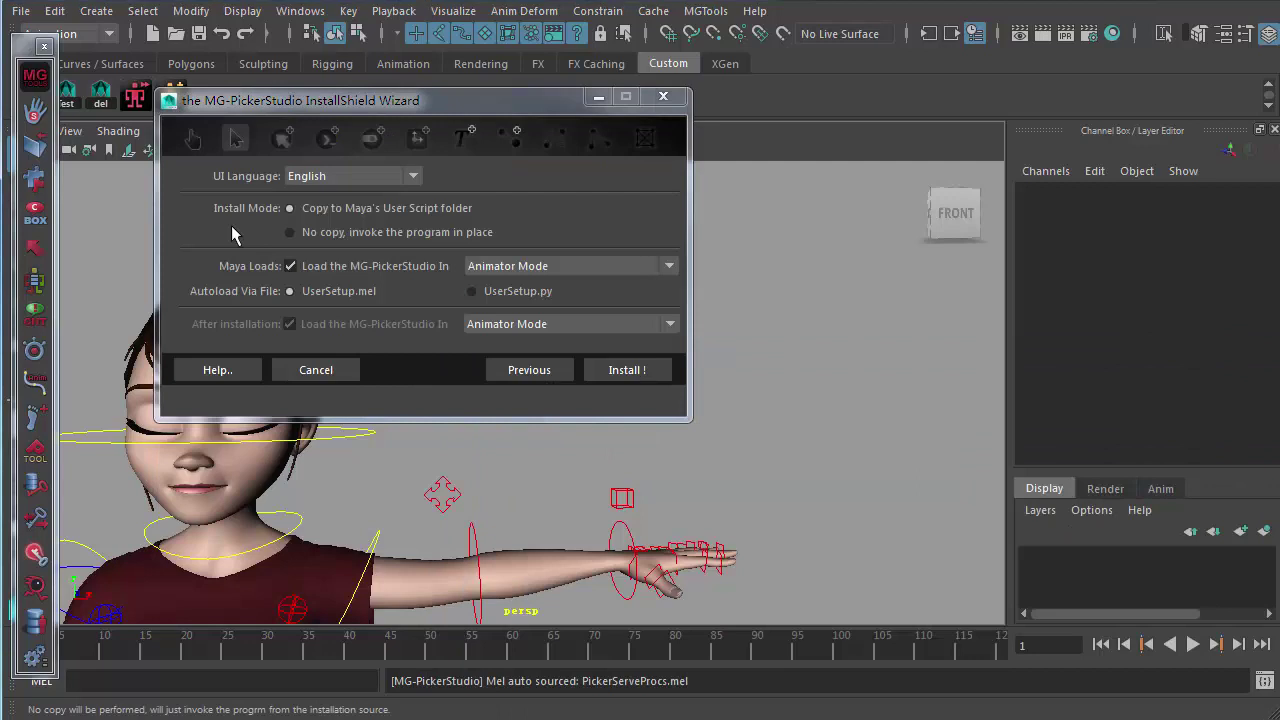
pyautogui.click(358, 158)
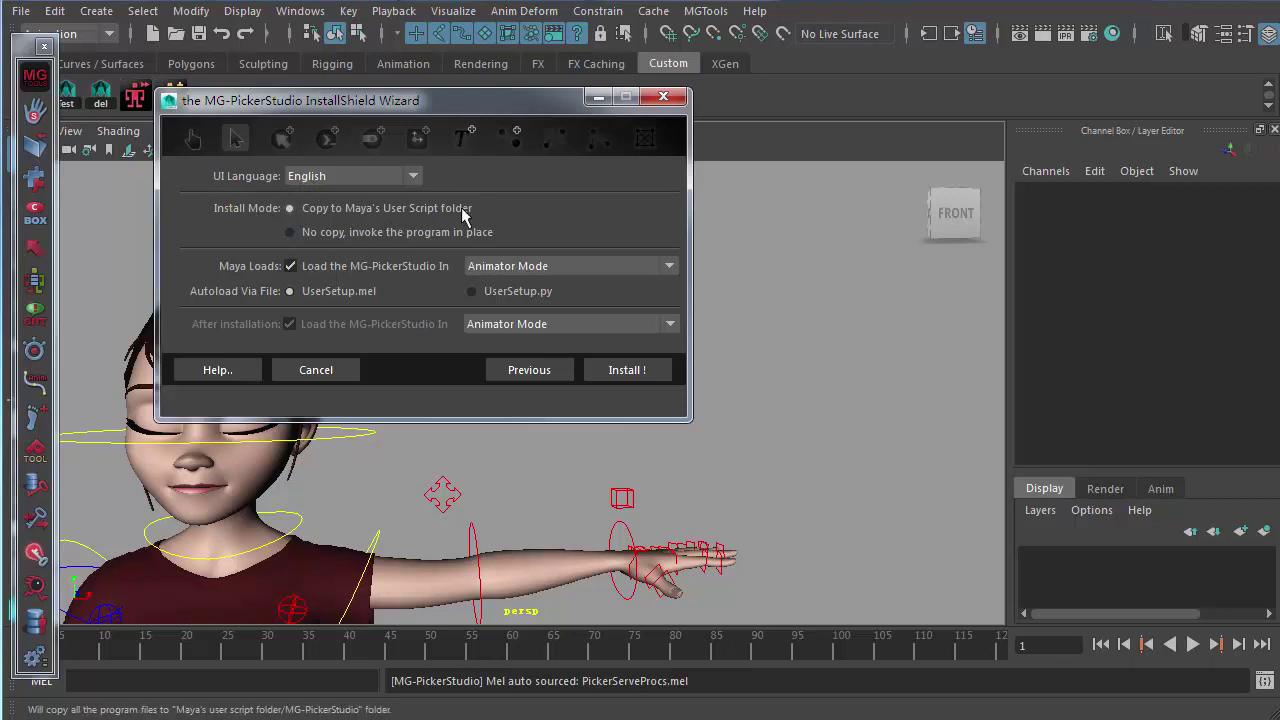
# - Examine the files inside the MG-PickerStudio folder that the copy install mode uses, and return to the wizard
pyautogui.hotkey('alt', 'Tab')
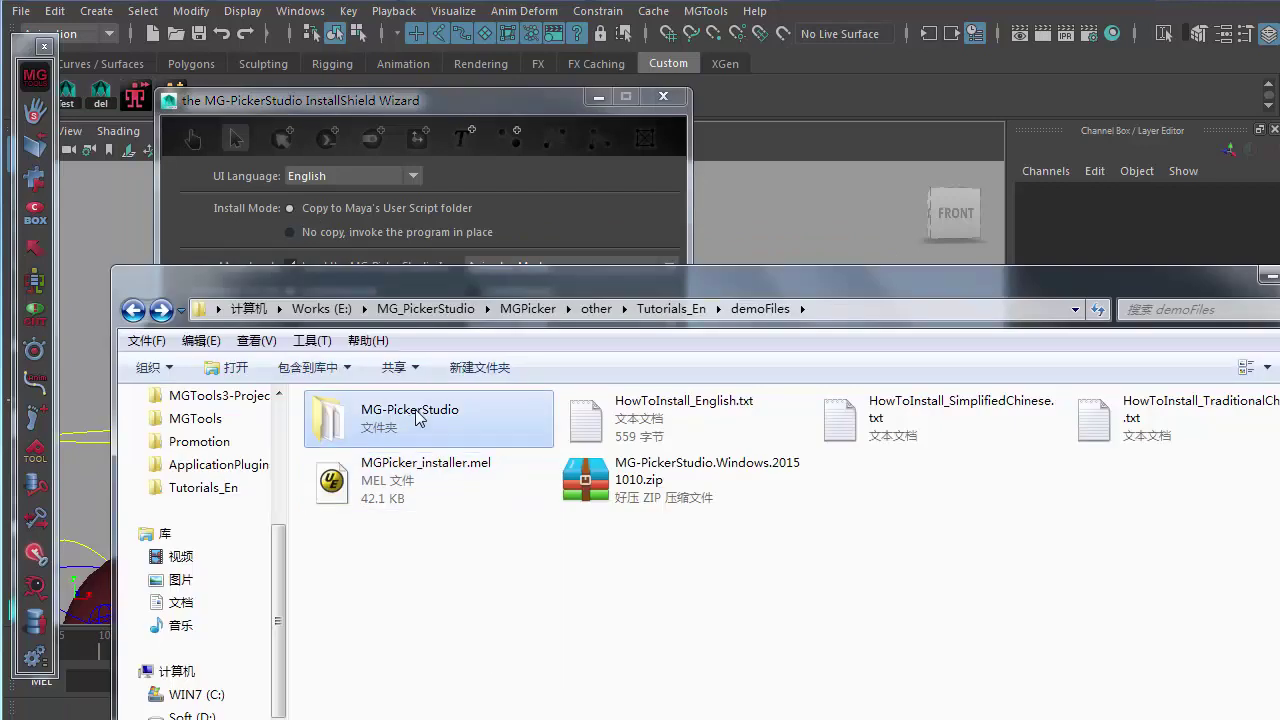
pyautogui.doubleClick(416, 410)
pyautogui.moveTo(396, 584); pyautogui.dragTo(1270, 385)
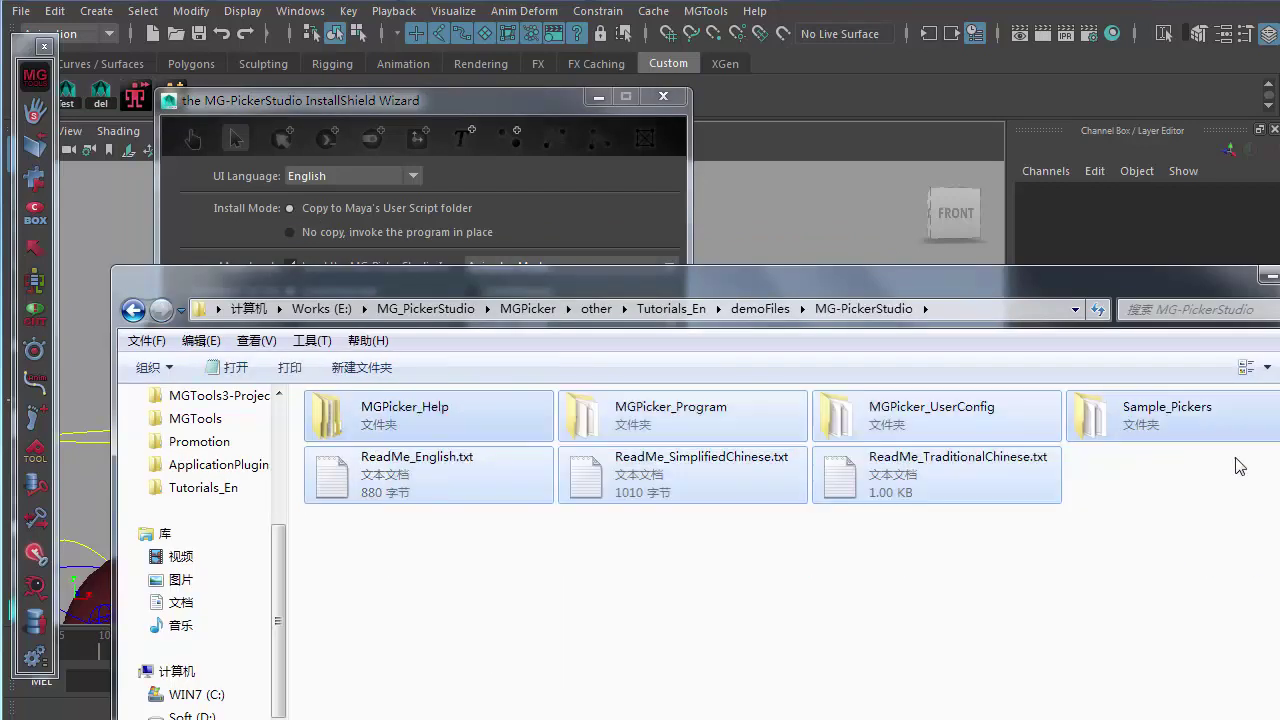
pyautogui.click(1268, 278)
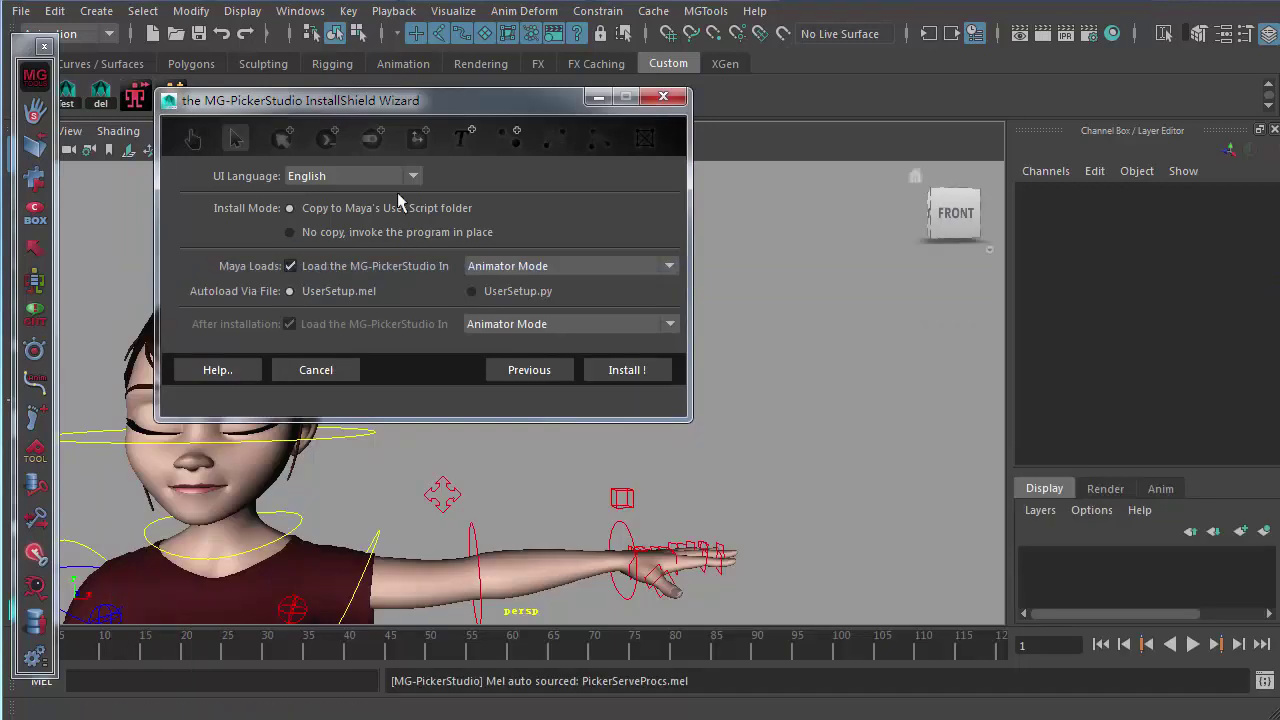
# - Set the install mode to "No copy, invoke the program in place" and show the MG-PickerStudio folder's full path in Windows Explorer
pyautogui.click(308, 238)
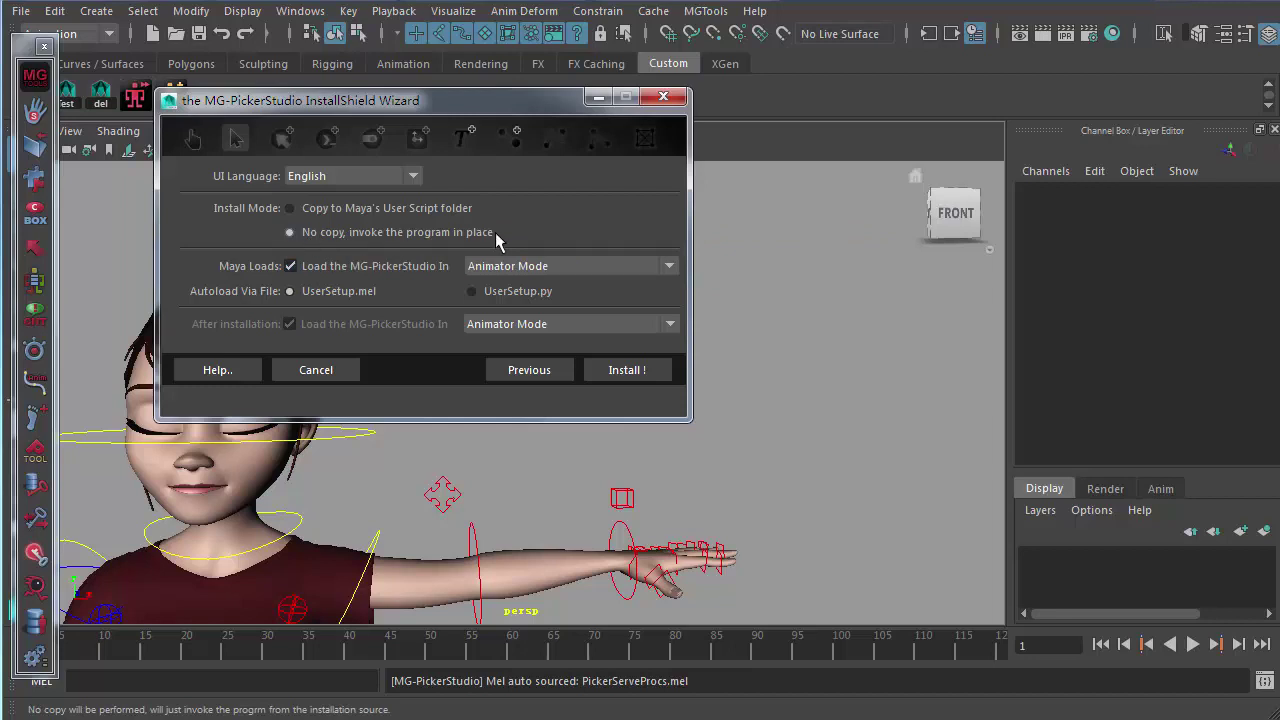
pyautogui.hotkey('alt', 'Tab')
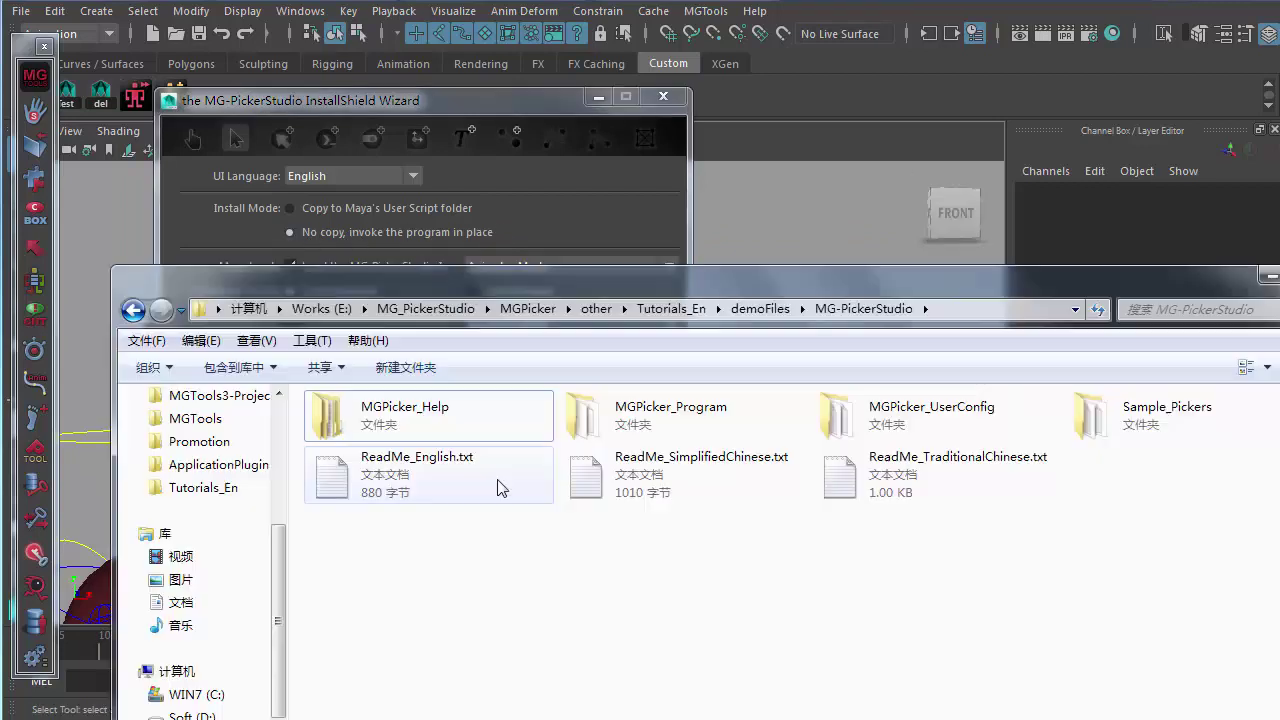
pyautogui.click(974, 324)
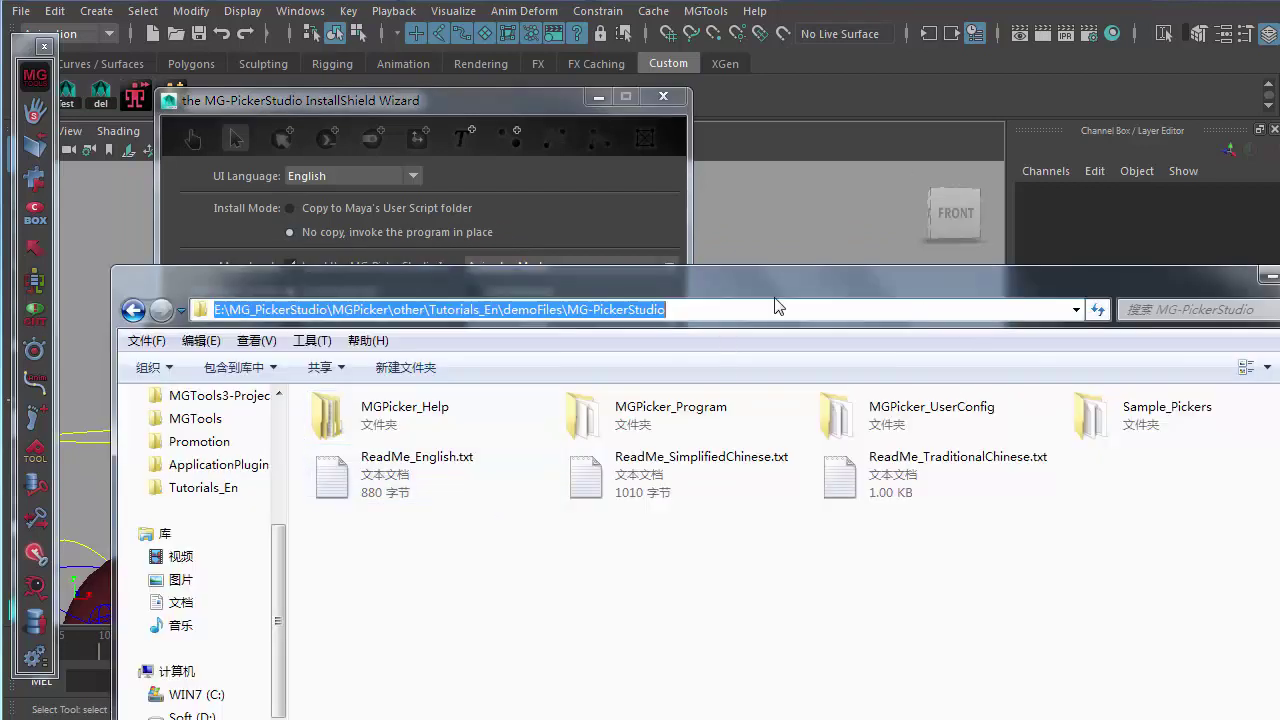
# - Clear the Windows Explorer window away and reposition the installer wizard over the Maya viewport
pyautogui.click(394, 543)
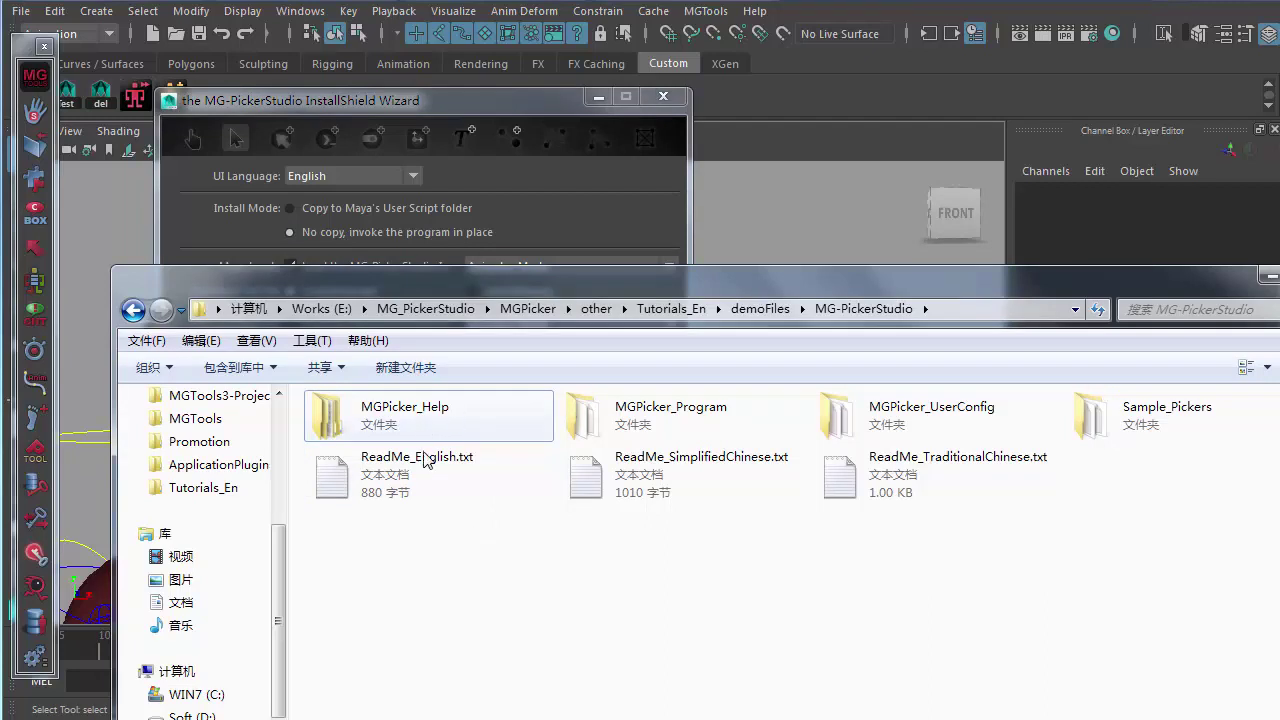
pyautogui.moveTo(429, 278); pyautogui.dragTo(429, 715)
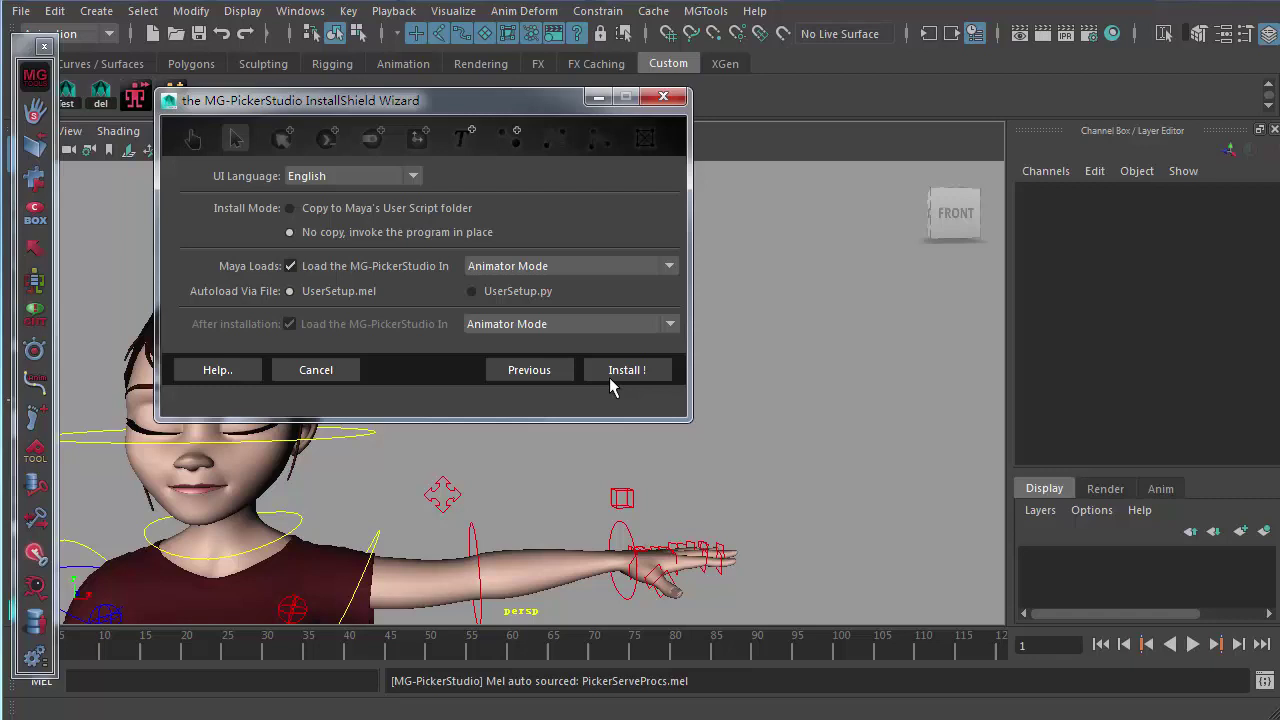
pyautogui.moveTo(214, 104); pyautogui.dragTo(259, 184)
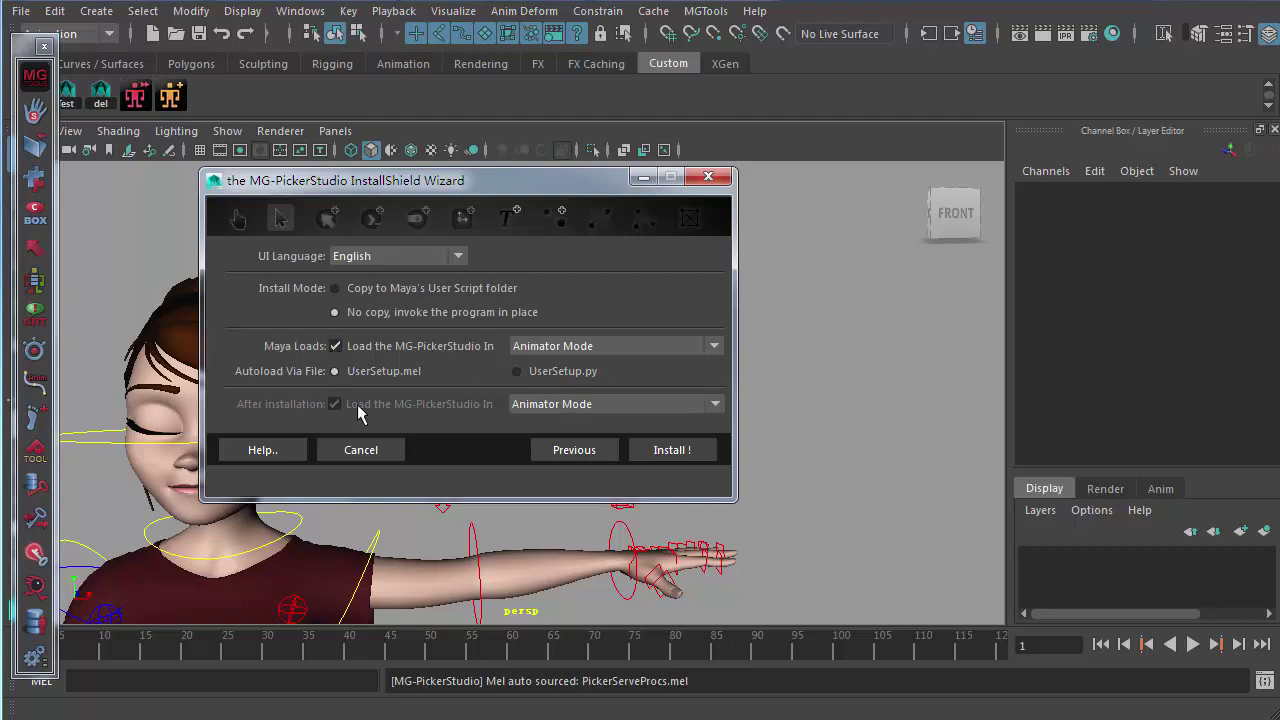
# - Examine the mode choices for loading MG-PickerStudio after installation, leave Animator Mode selected, and close the wizard
pyautogui.click(530, 405)
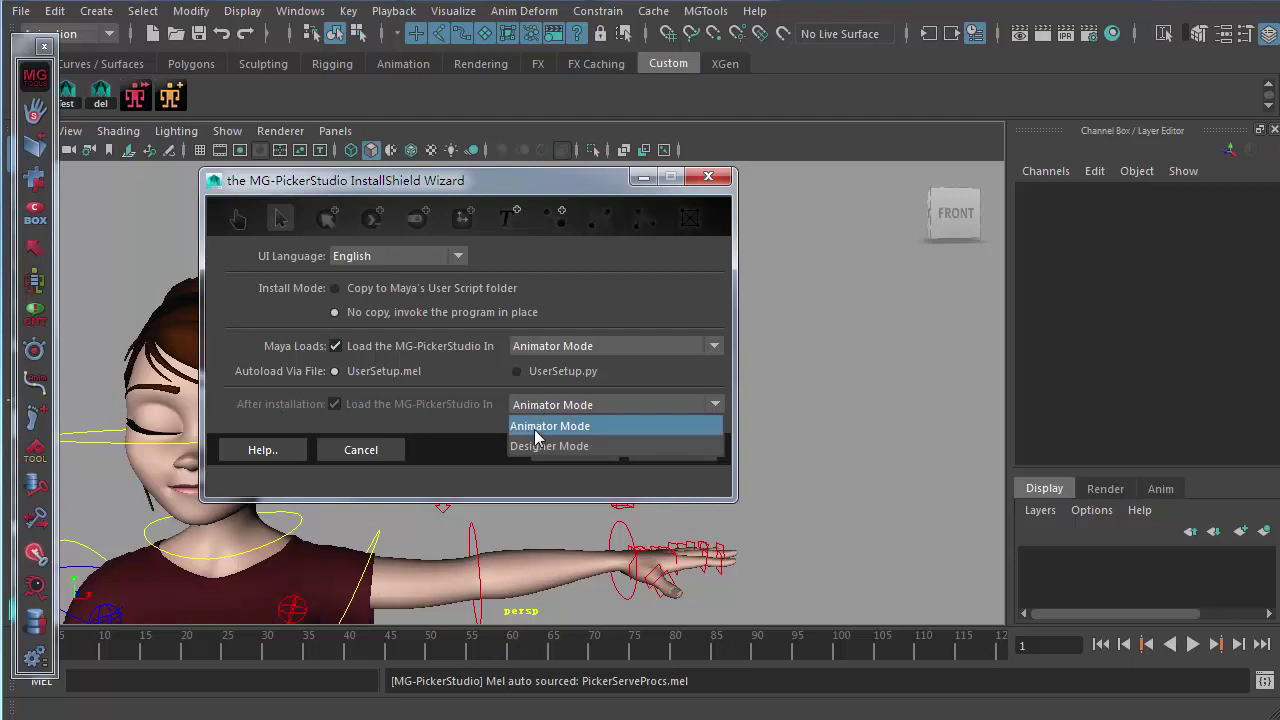
pyautogui.click(477, 422)
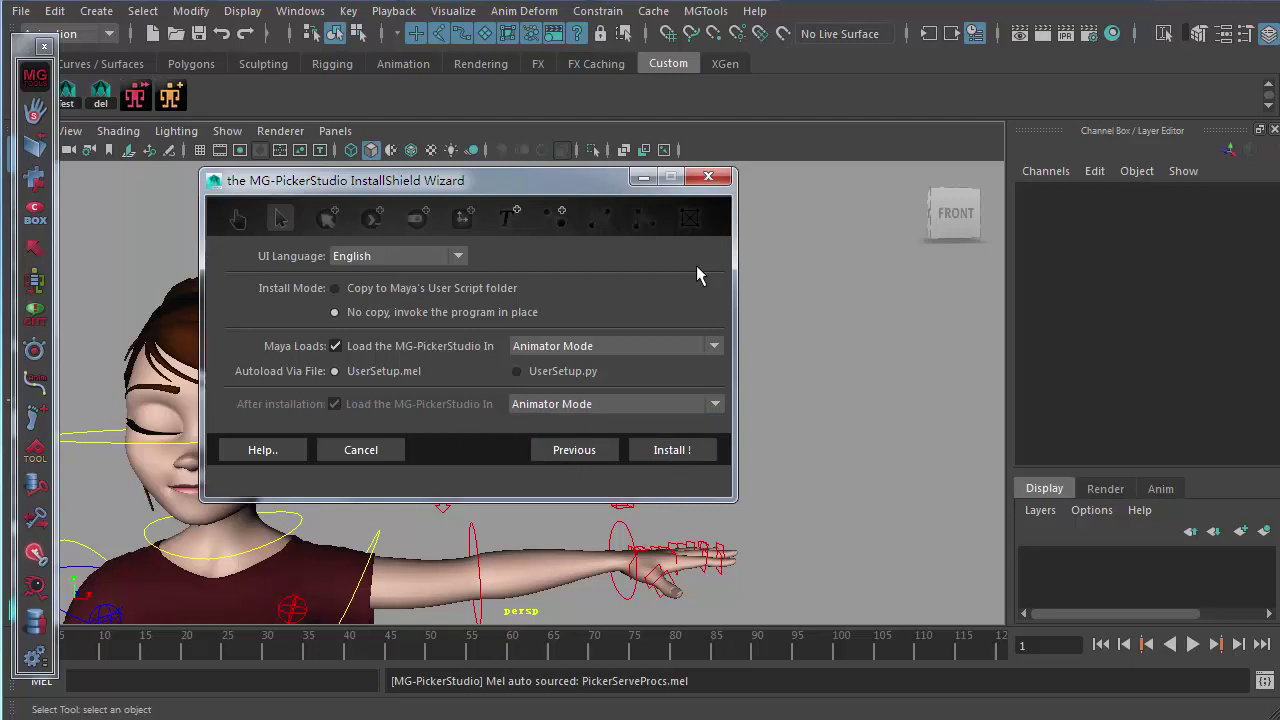
pyautogui.click(699, 184)
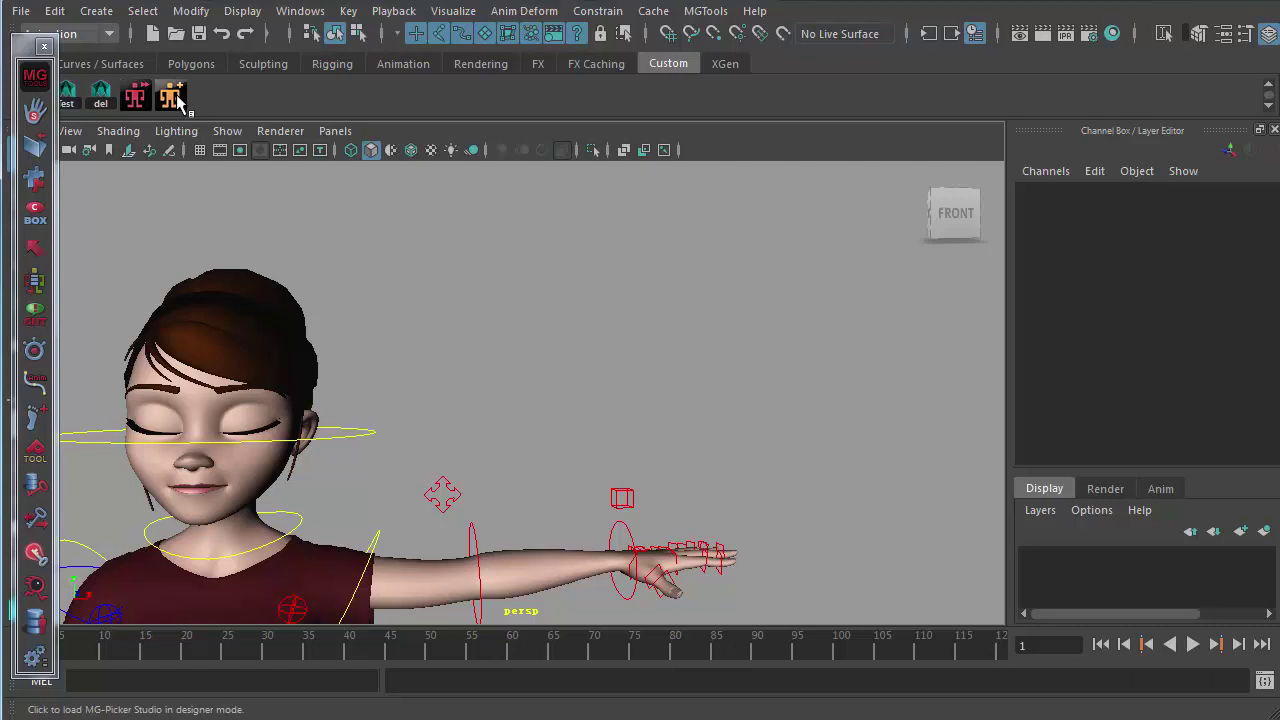
# - Load MG-Picker Studio in animator mode and also in designer mode using its shelf shortcuts
pyautogui.click(137, 97)
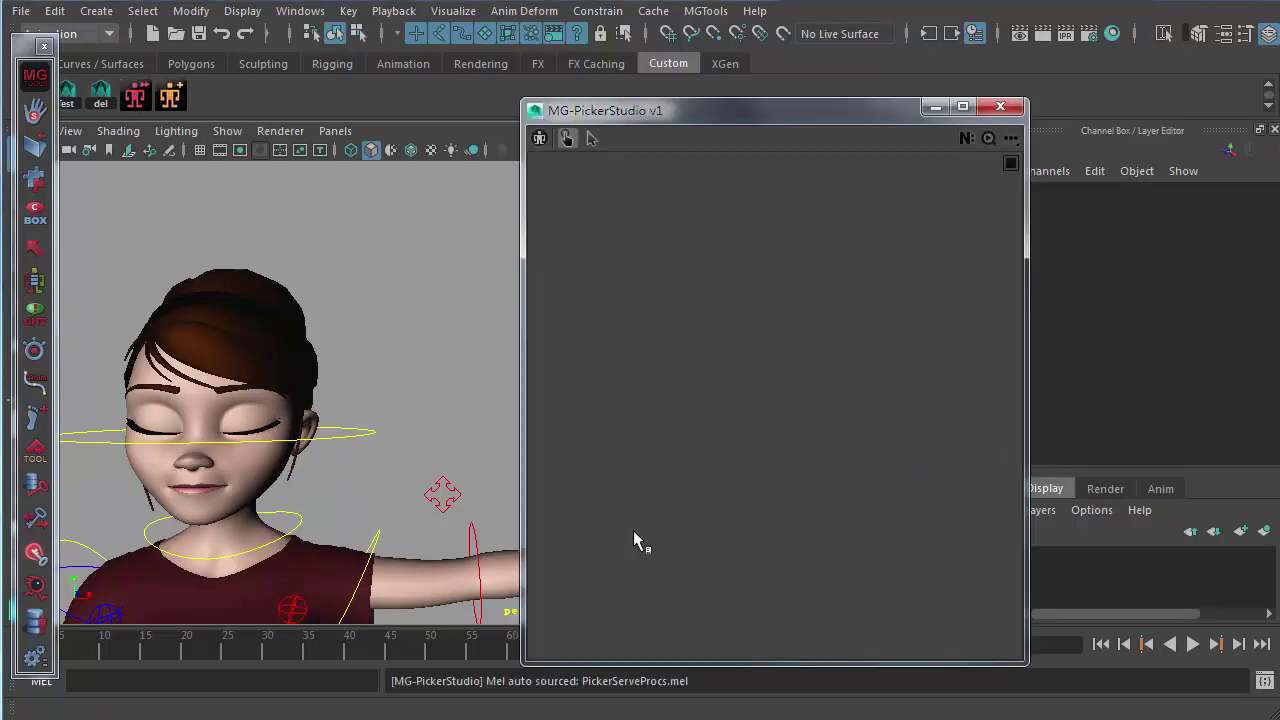
pyautogui.click(170, 96)
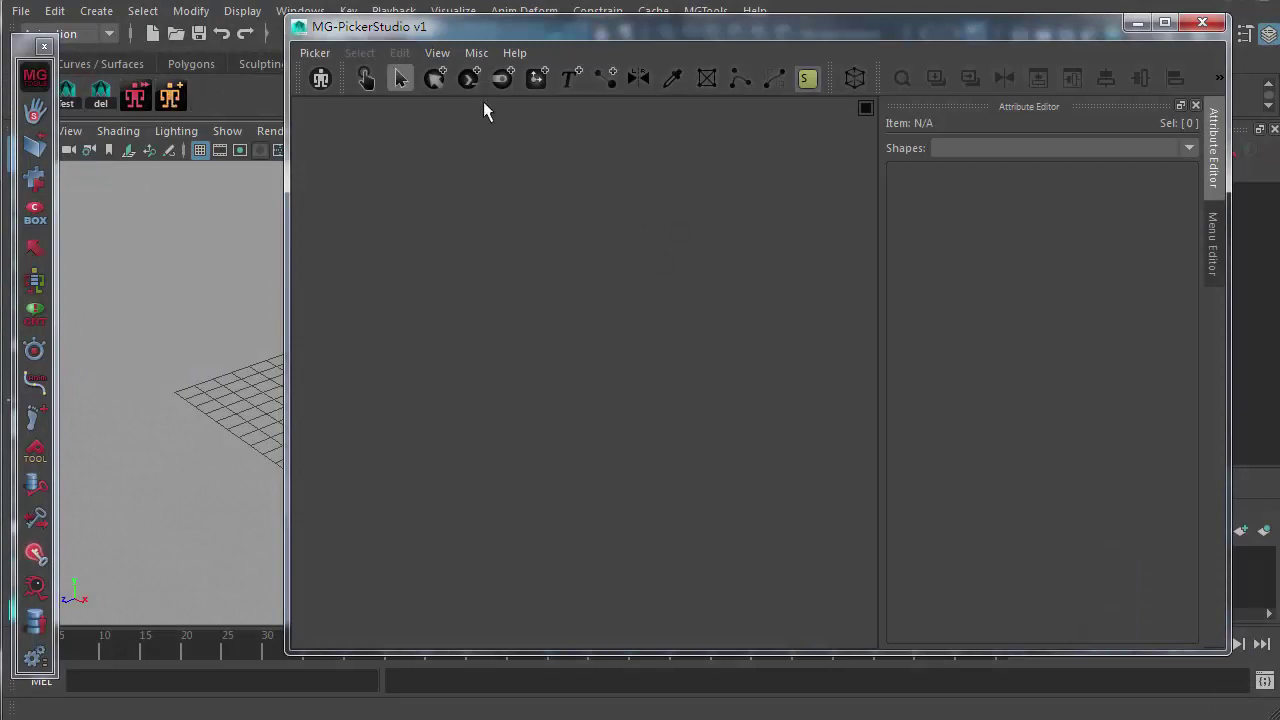
pyautogui.click(516, 53)
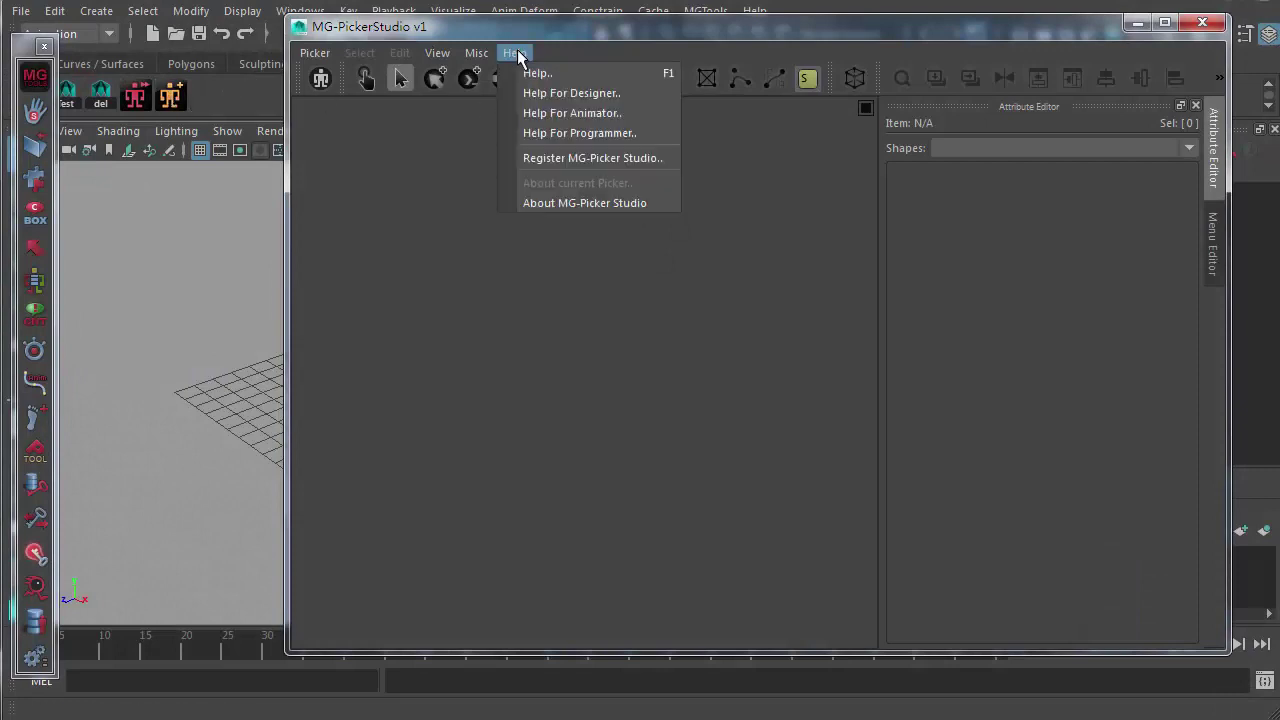
pyautogui.click(592, 159)
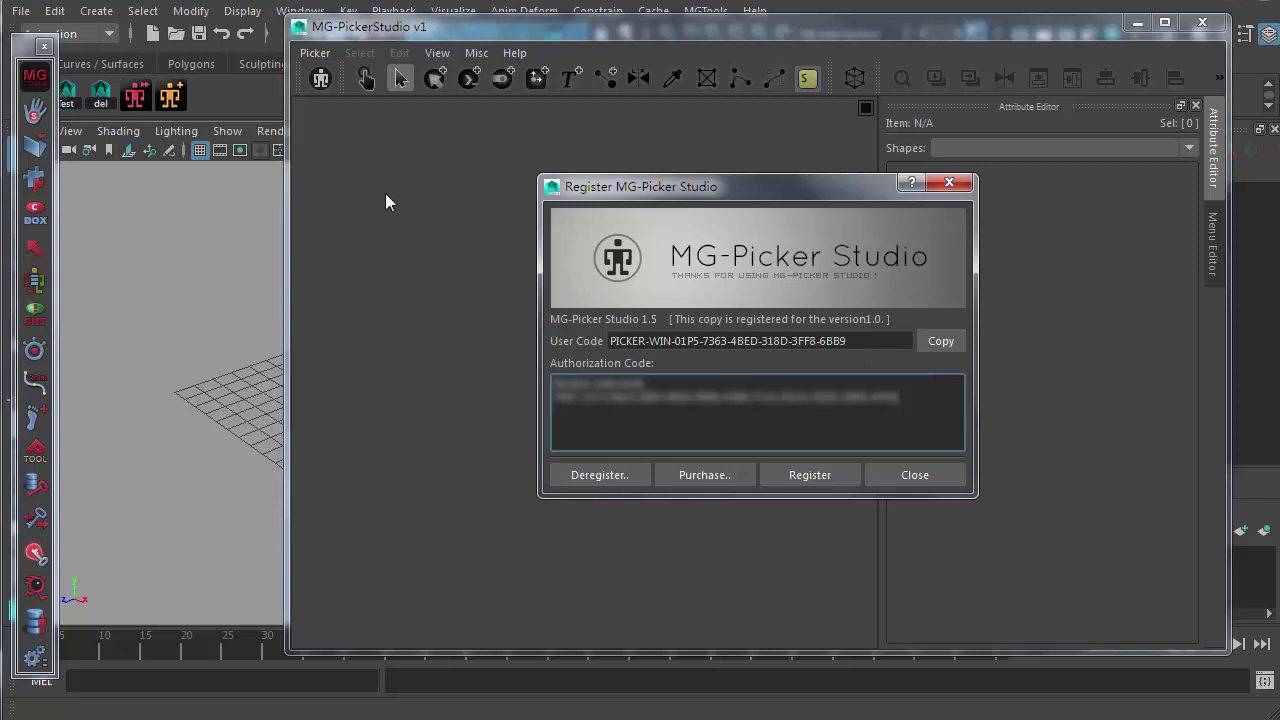
pyautogui.doubleClick(552, 187)
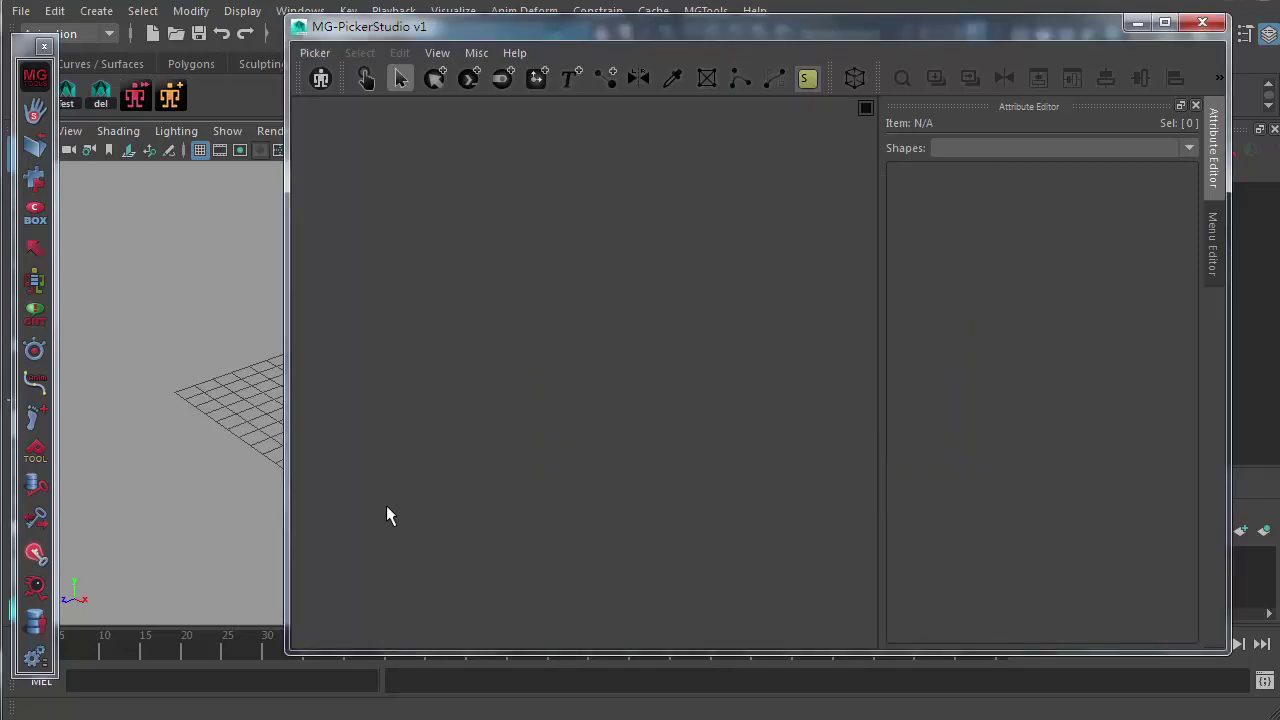
# - Open the MG-Picker Studio registration dialog, highlight the full user code, move to the authorization code field, and close the dialog
pyautogui.click(514, 52)
pyautogui.click(564, 160)
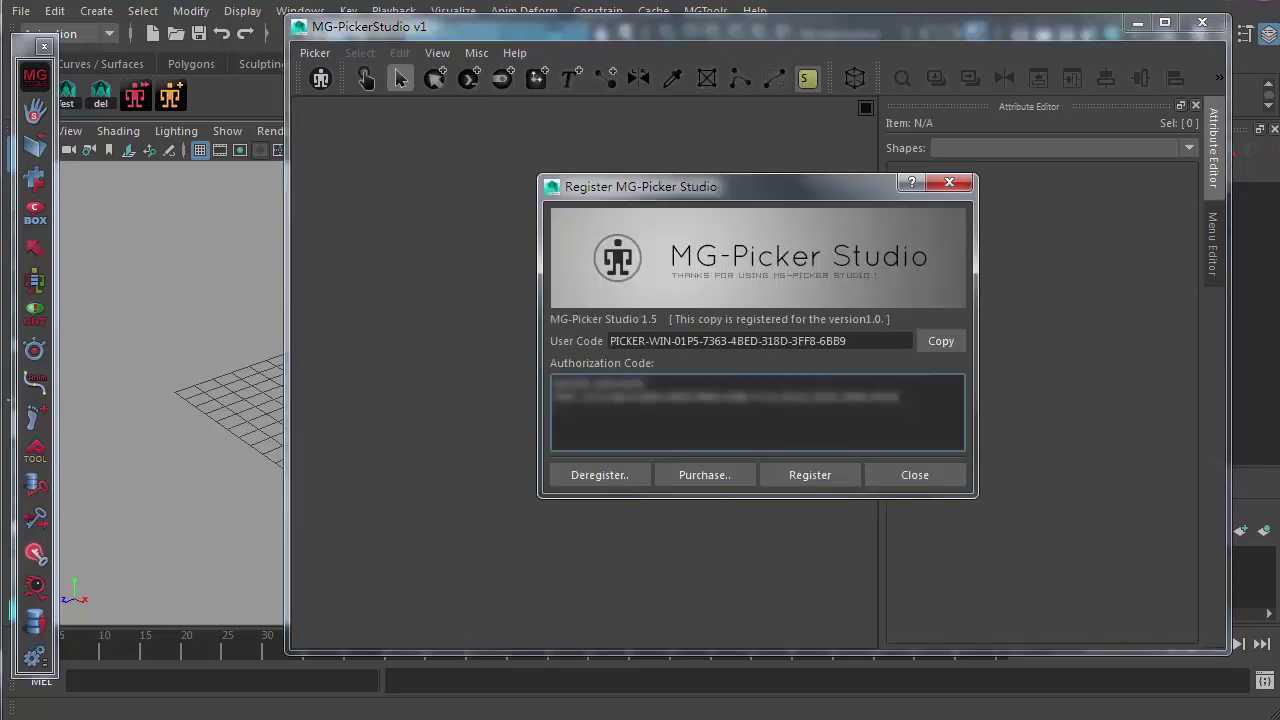
pyautogui.click(858, 338)
pyautogui.moveTo(858, 338); pyautogui.dragTo(599, 293)
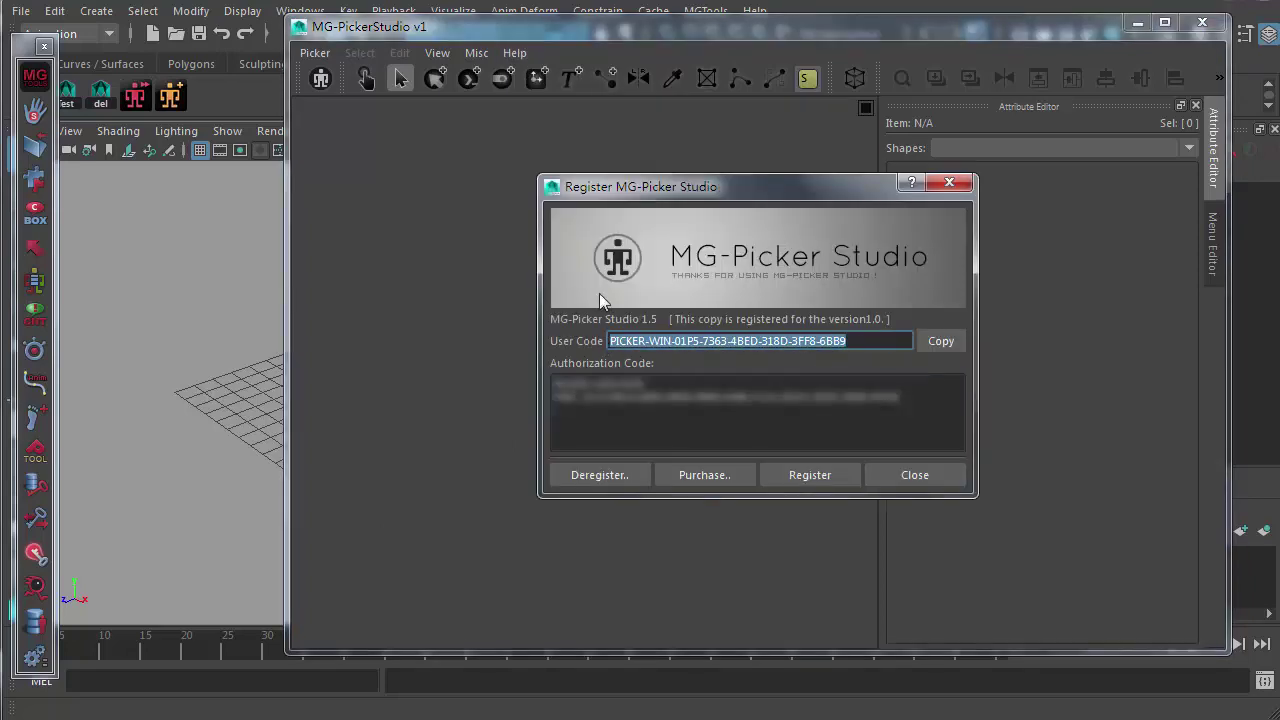
pyautogui.click(860, 340)
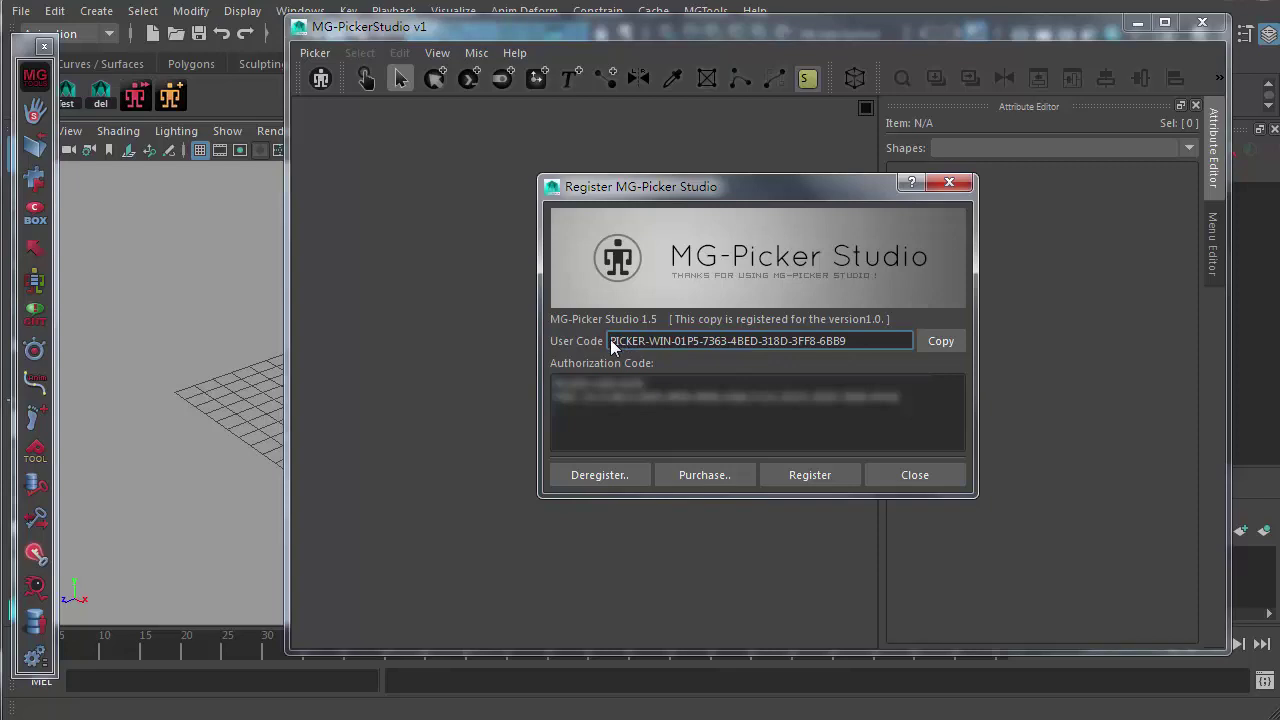
pyautogui.moveTo(611, 341); pyautogui.dragTo(562, 335)
pyautogui.click(857, 340)
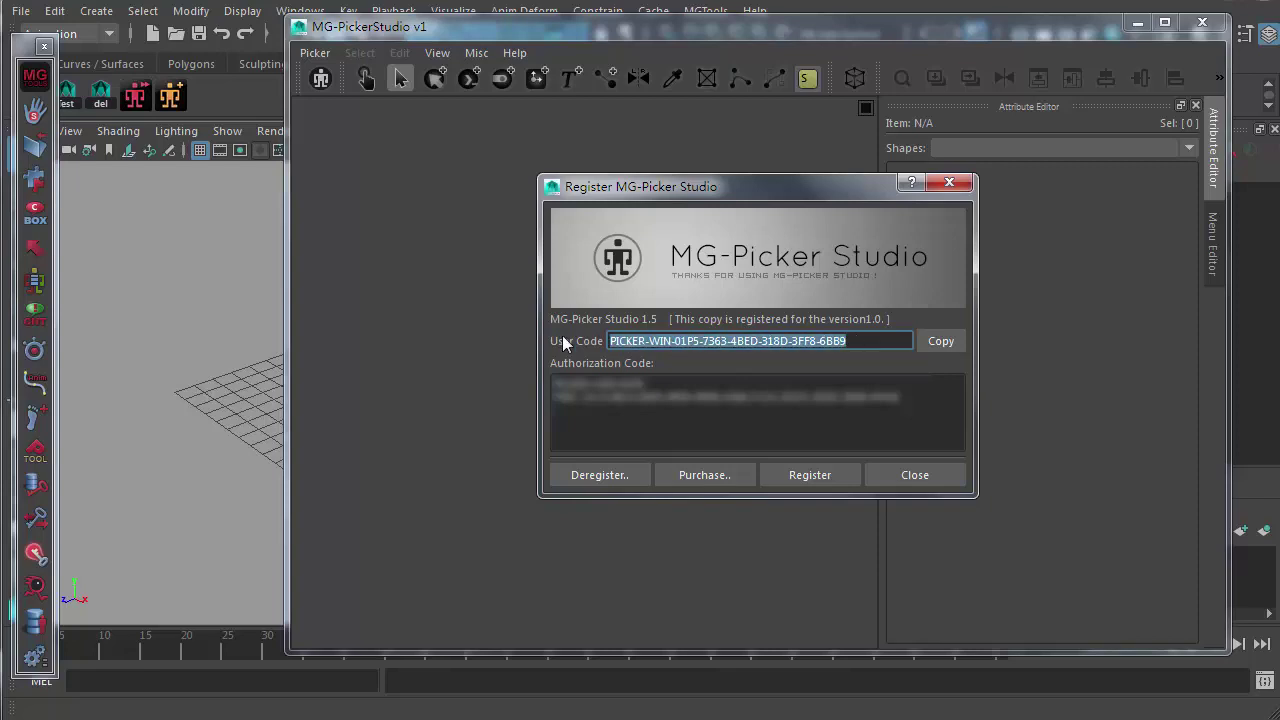
pyautogui.press('Tab')
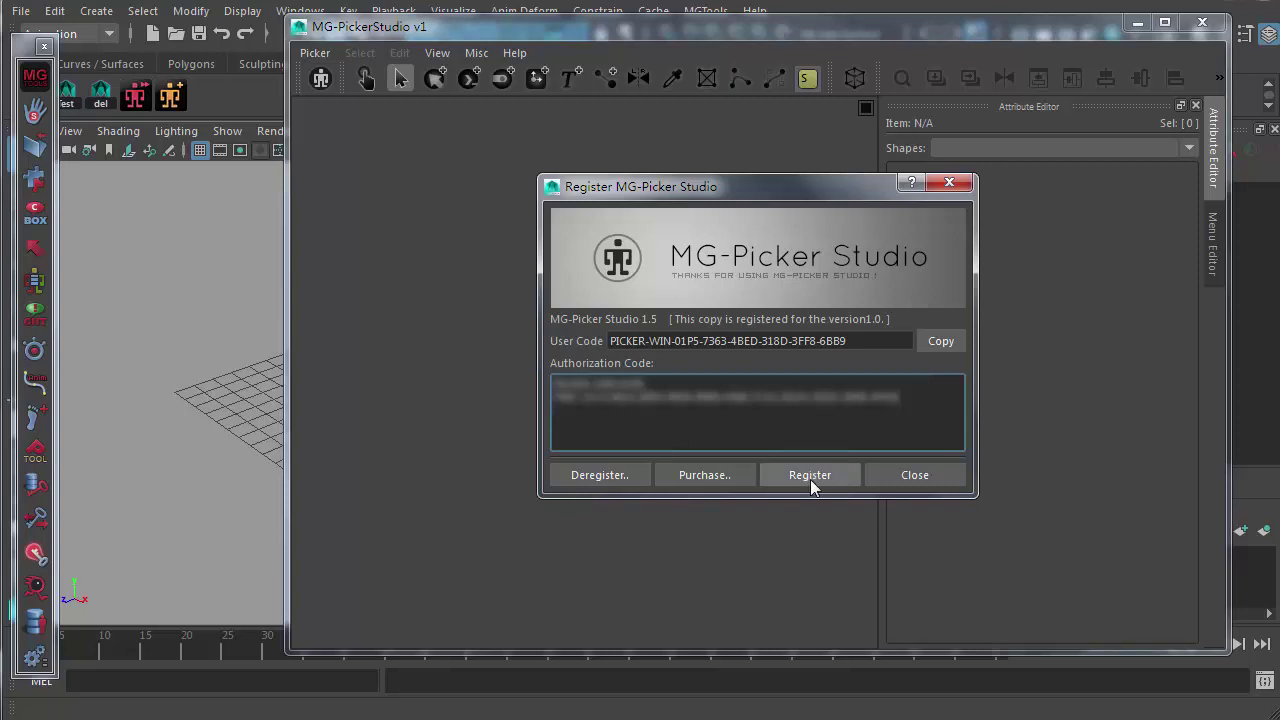
pyautogui.click(909, 473)
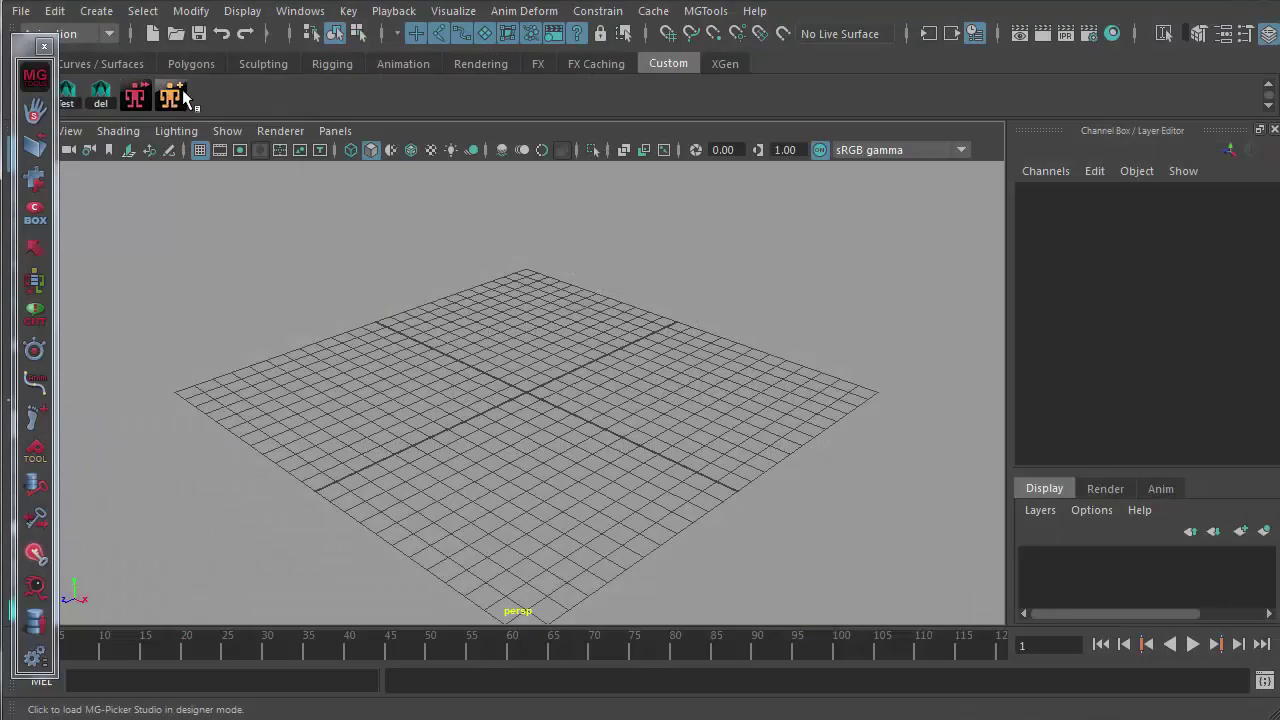
# - Load MG-Picker Studio in designer mode, examine the options for uninstalling it, and cancel the uninstall
pyautogui.click(170, 96)
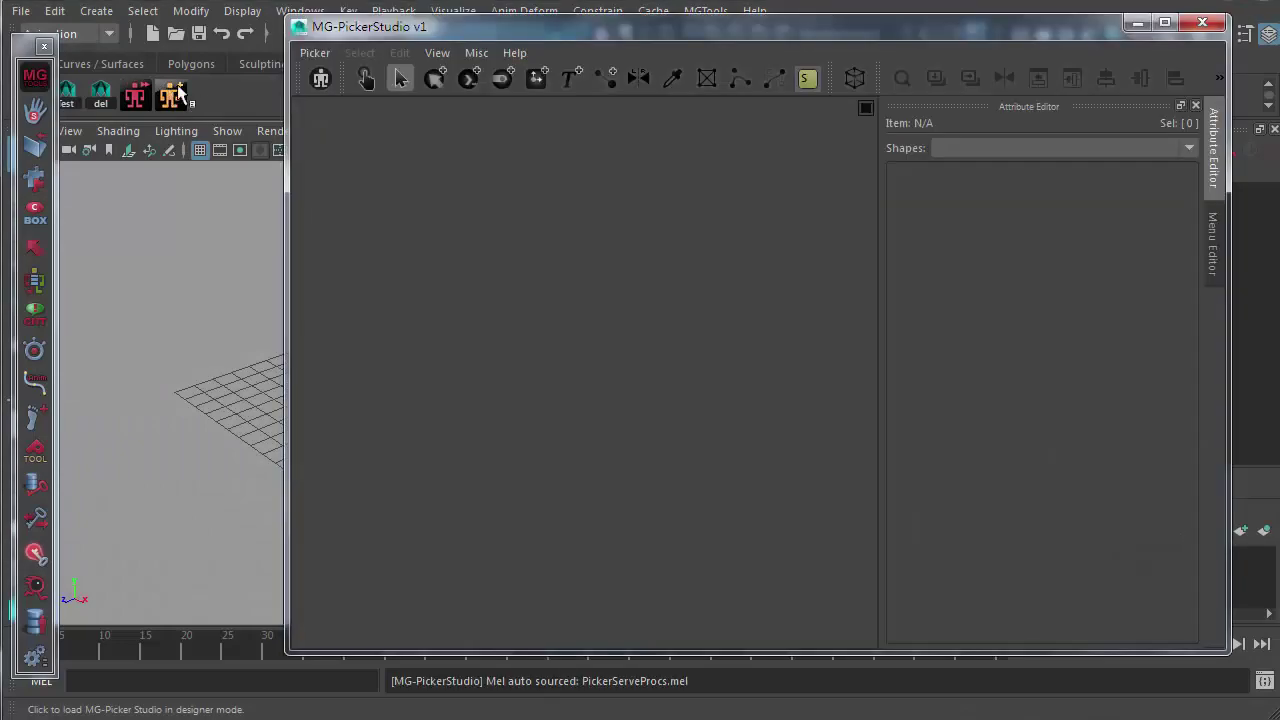
pyautogui.click(478, 53)
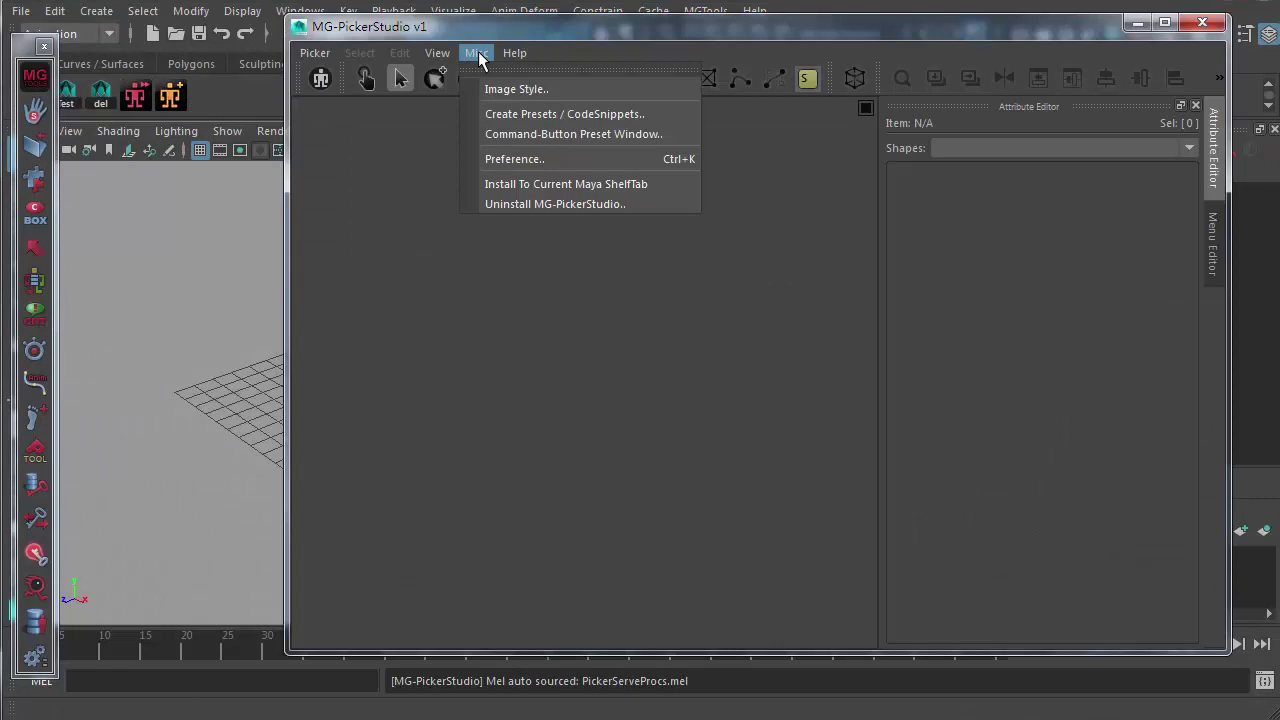
pyautogui.click(605, 204)
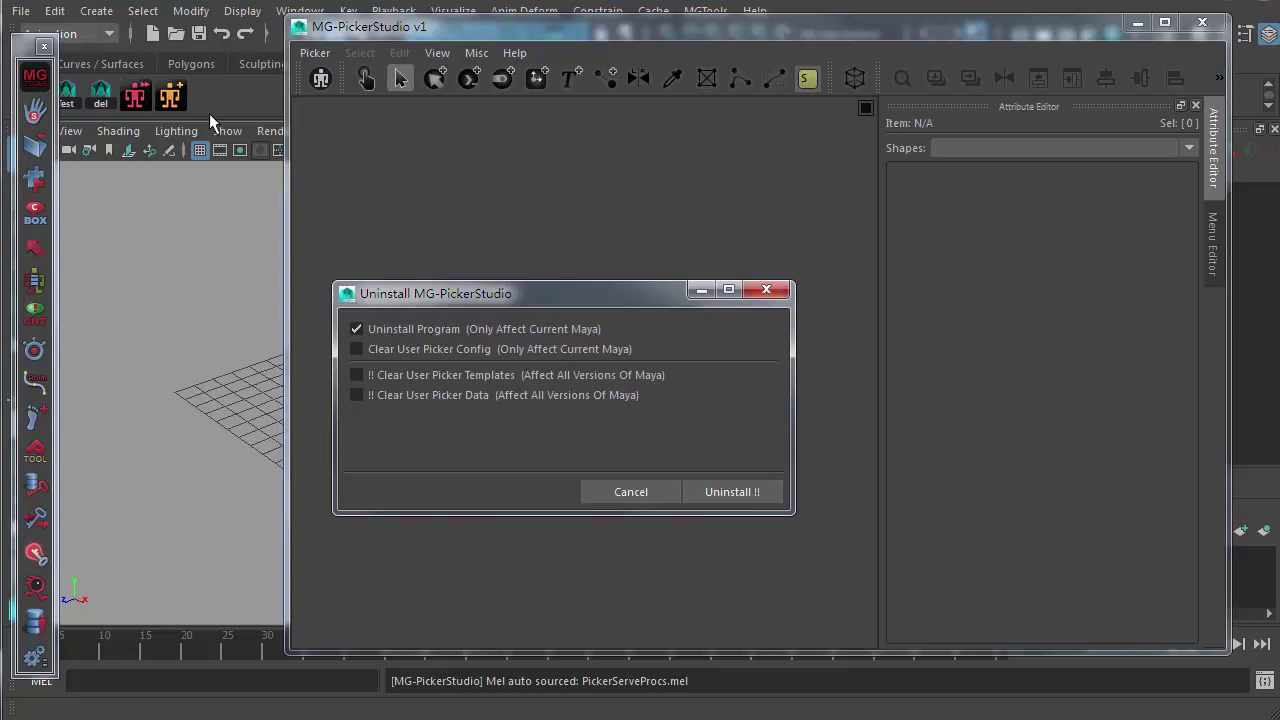
pyautogui.press('Escape')
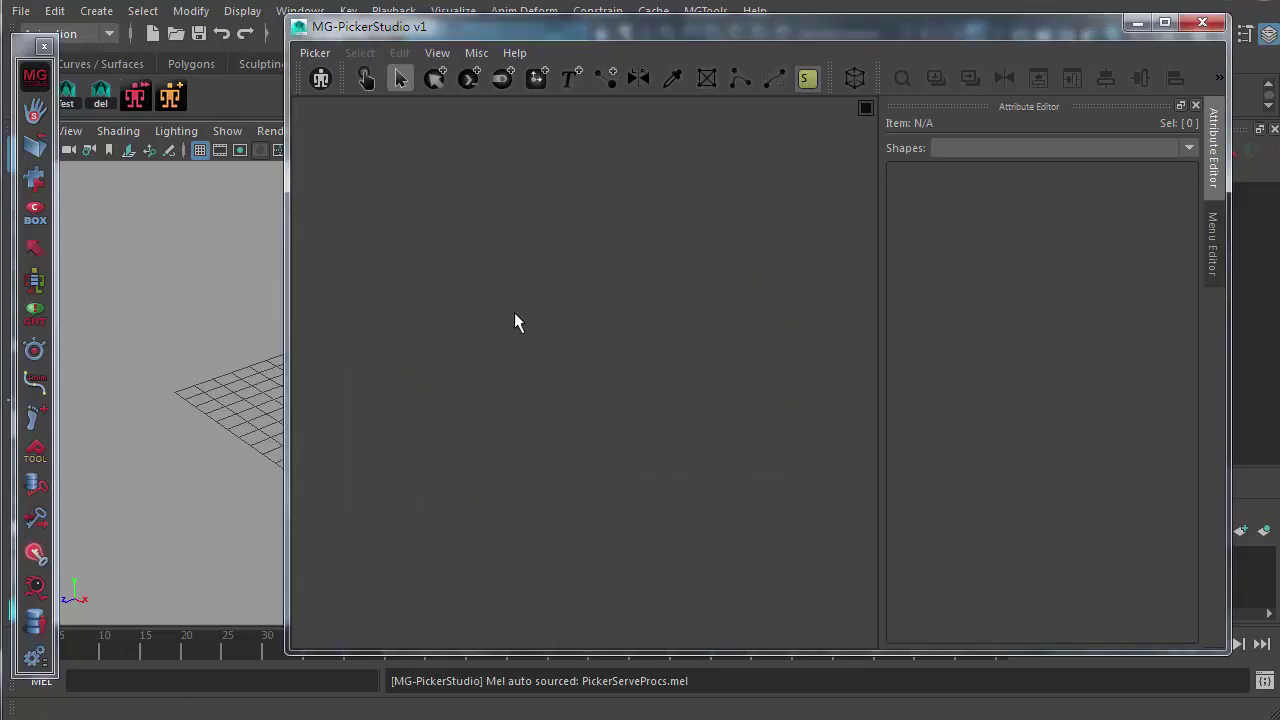